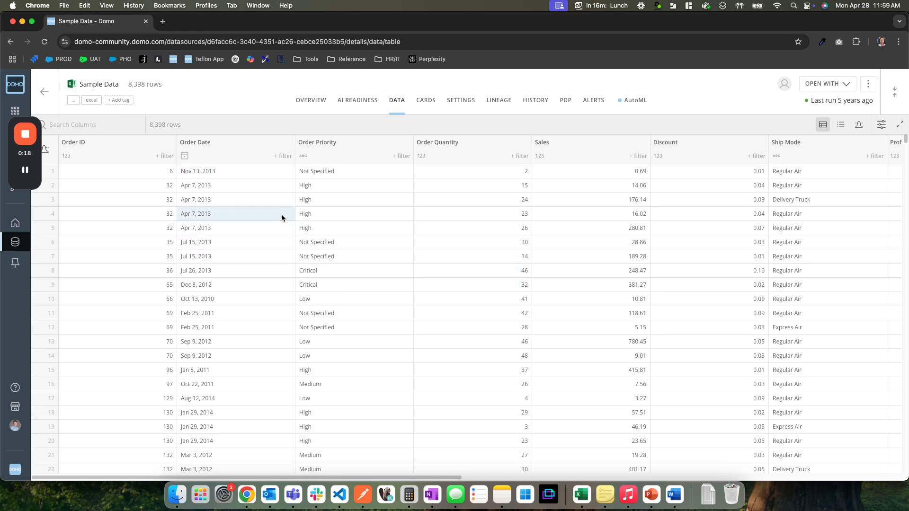
Examine the Customer Name column in the Sample Data table and dismiss the Lunch reminder.
scroll(464, 269, "right", 2)
scroll(464, 270, "right", 15)
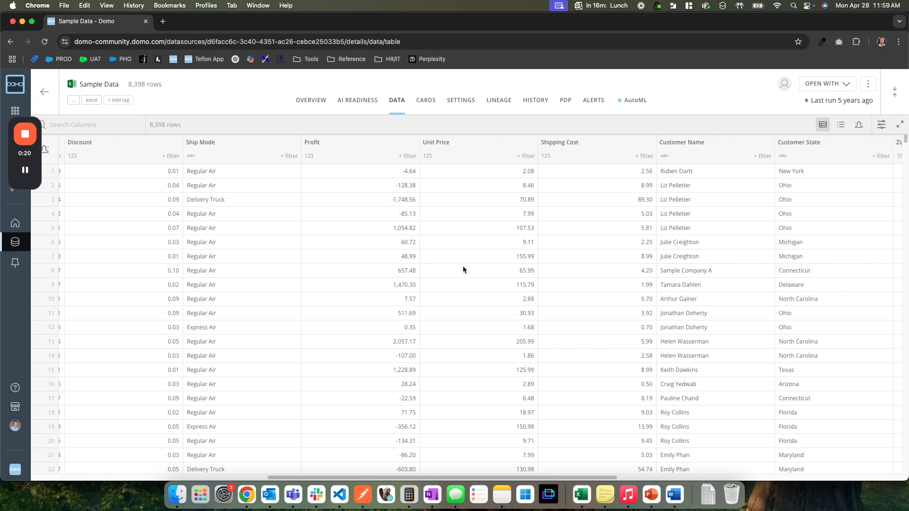
scroll(462, 265, "right", 4)
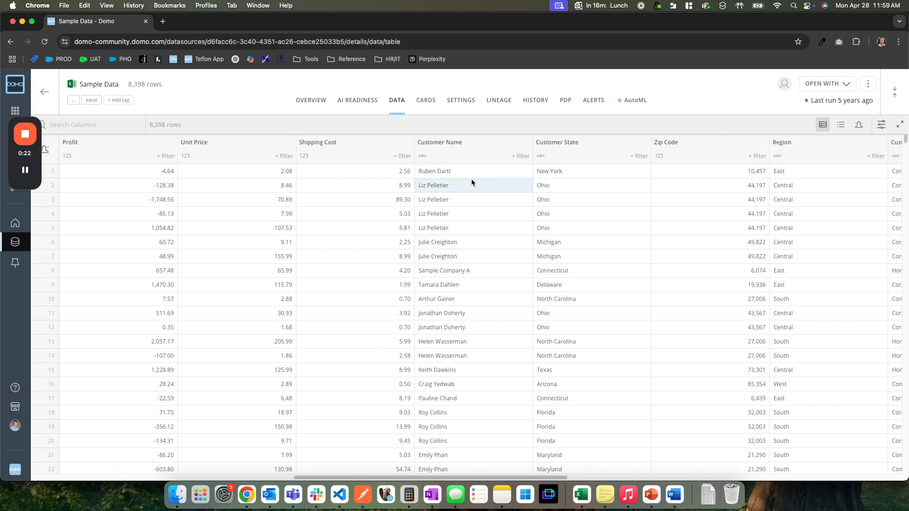
left_click(442, 187)
left_click(462, 122)
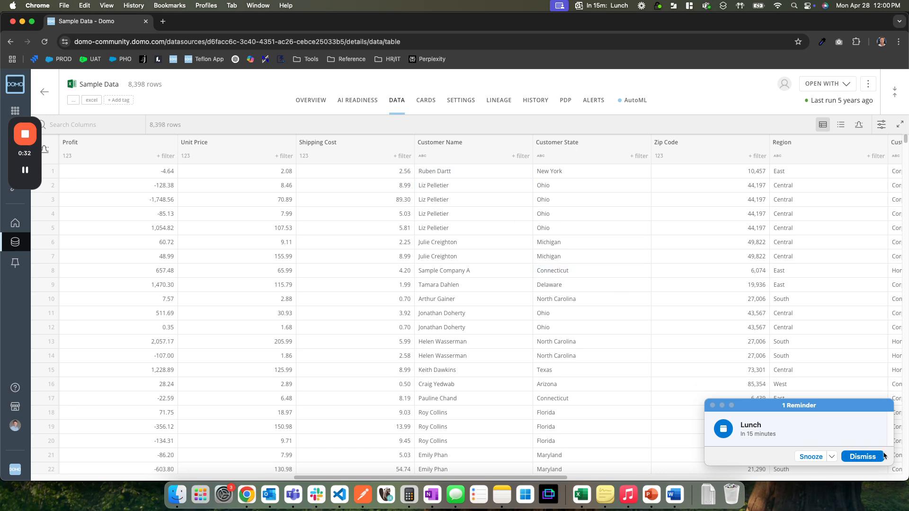
left_click(862, 456)
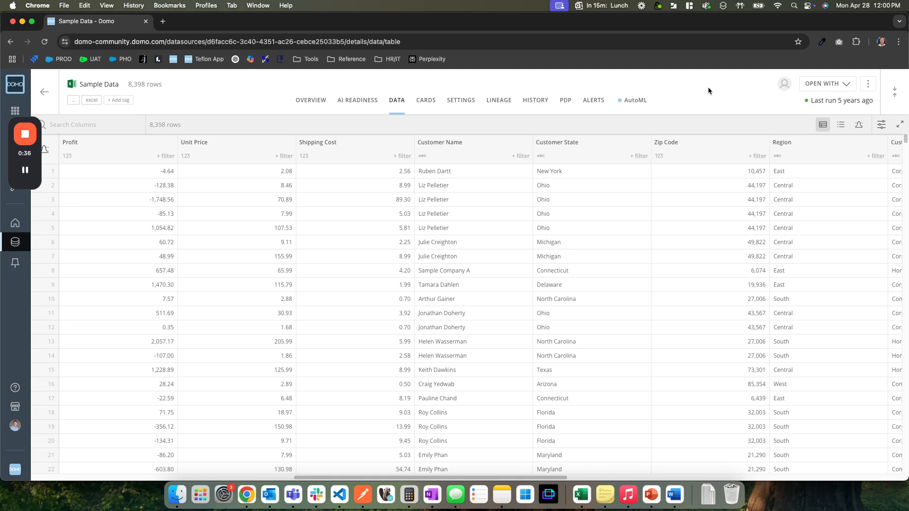
Open Sample Data in a new view and set up a Group By with Customer Name as the category.
left_click(831, 89)
left_click(782, 132)
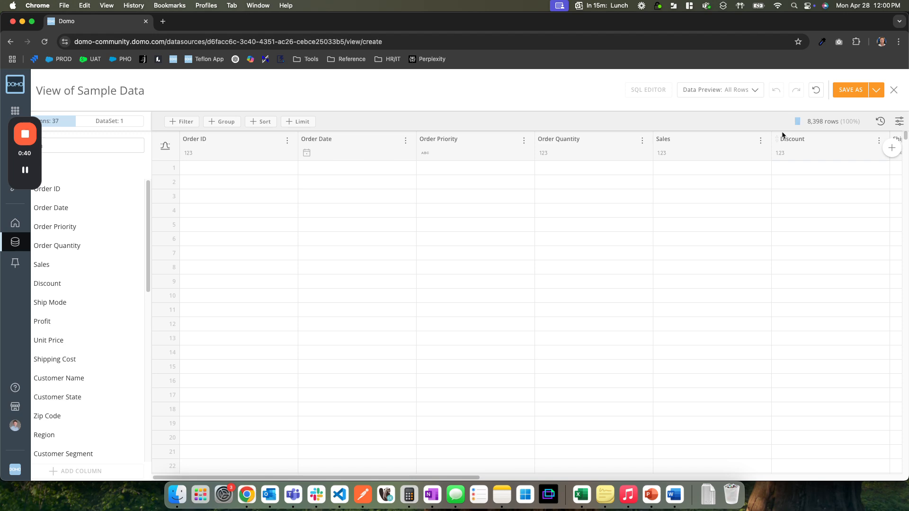
left_click(213, 122)
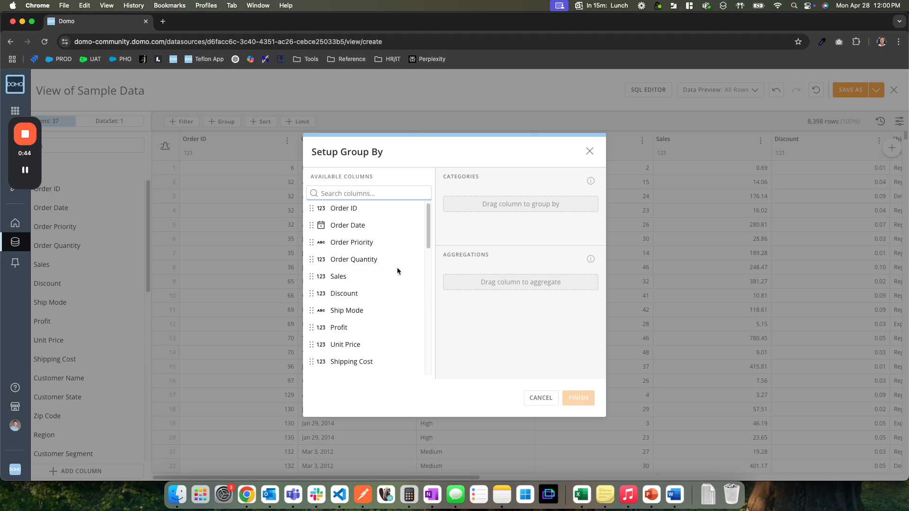
scroll(398, 270, "down", 3)
left_click_drag(398, 318, 466, 219)
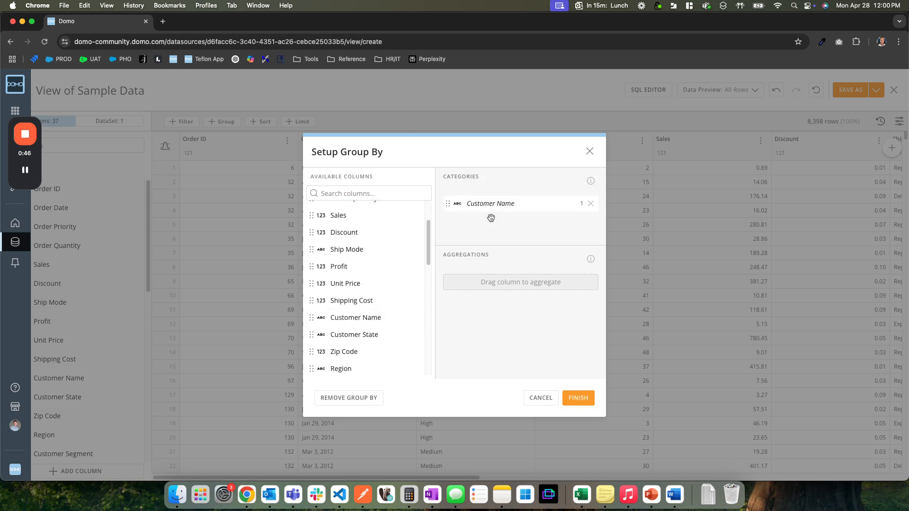
Aggregate Order ID with COUNT and apply the grouping to the view.
scroll(408, 236, "up", 3)
left_click_drag(341, 216, 462, 282)
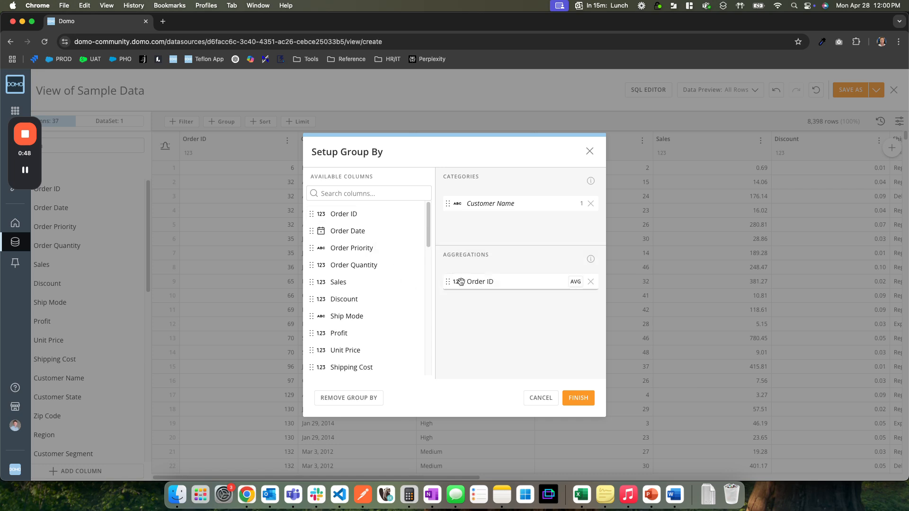
left_click(575, 282)
left_click(622, 222)
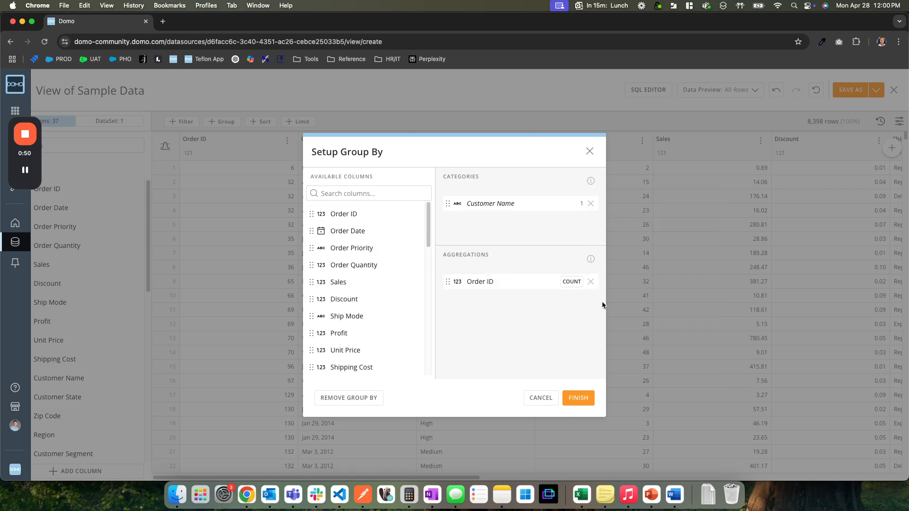
left_click(578, 398)
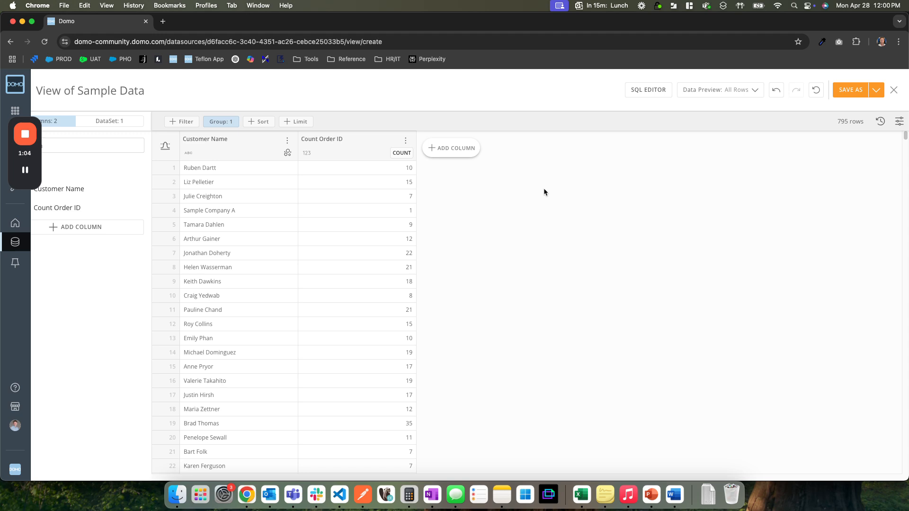
Close the unsaved view and open Sample Data in a new Magic ETL dataflow.
left_click(893, 89)
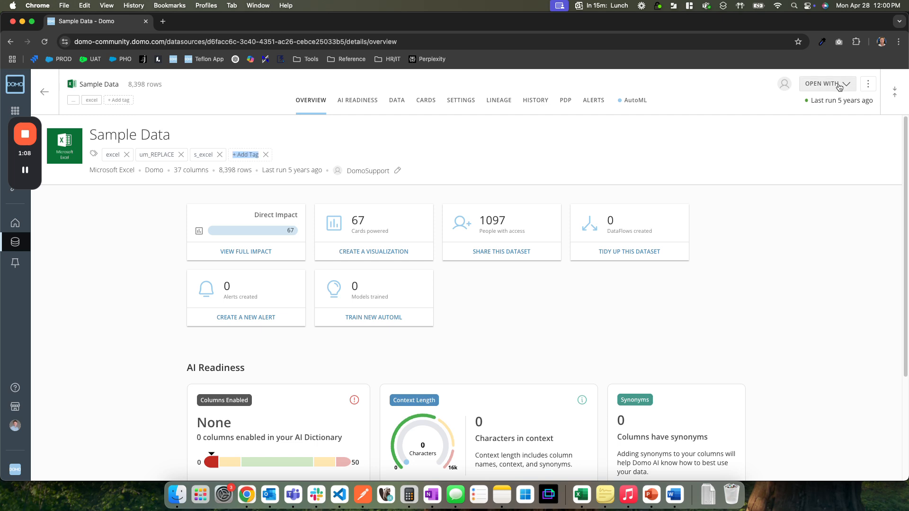
left_click(821, 84)
left_click(803, 158)
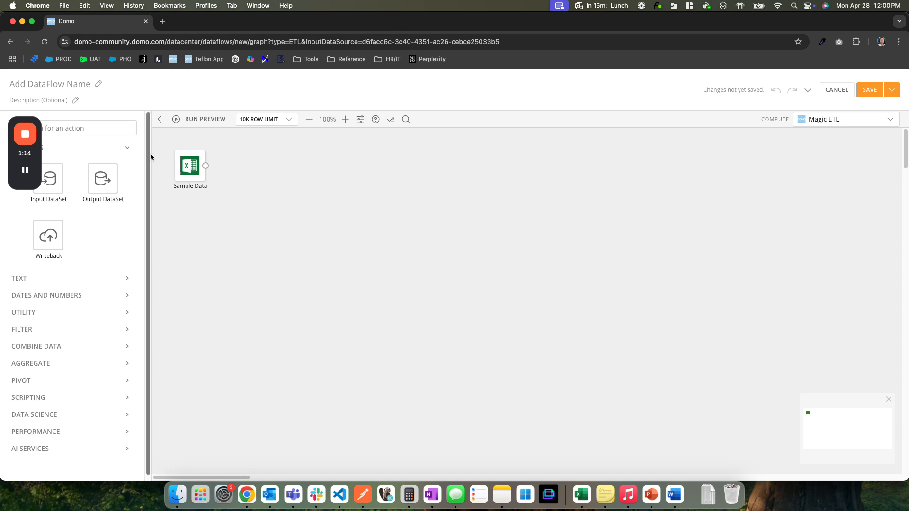
Add a Remove Duplicates action to the canvas, connected to the Sample Data input.
left_click(103, 129)
type("remo")
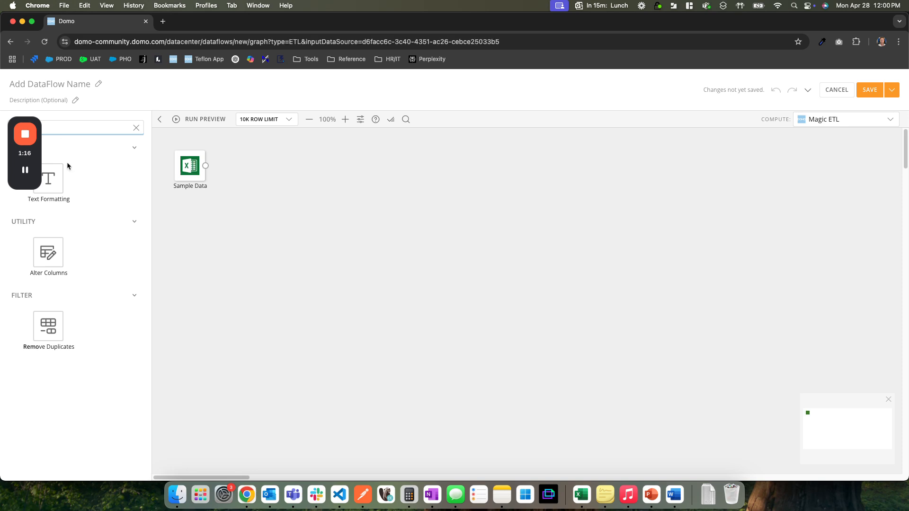
left_click_drag(48, 326, 276, 166)
left_click(371, 183)
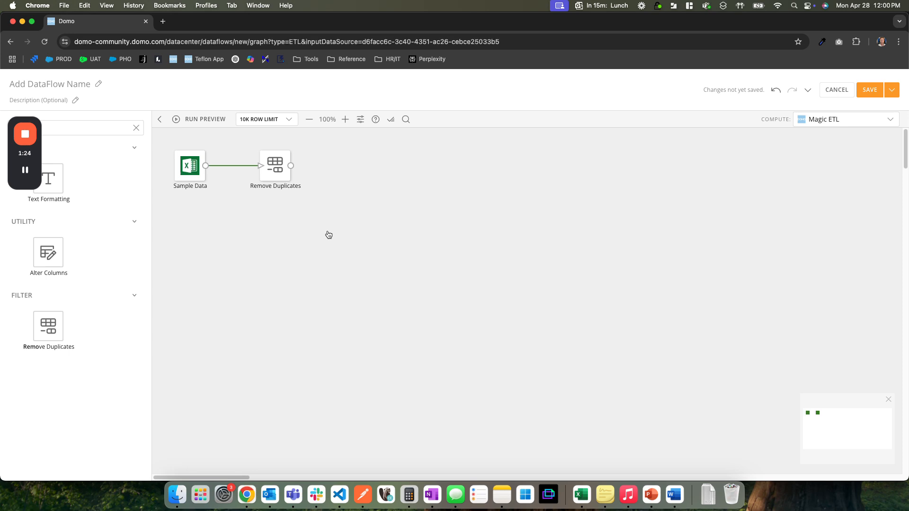
Set Customer Name as the unique key column of the Remove Duplicates action.
left_click(276, 166)
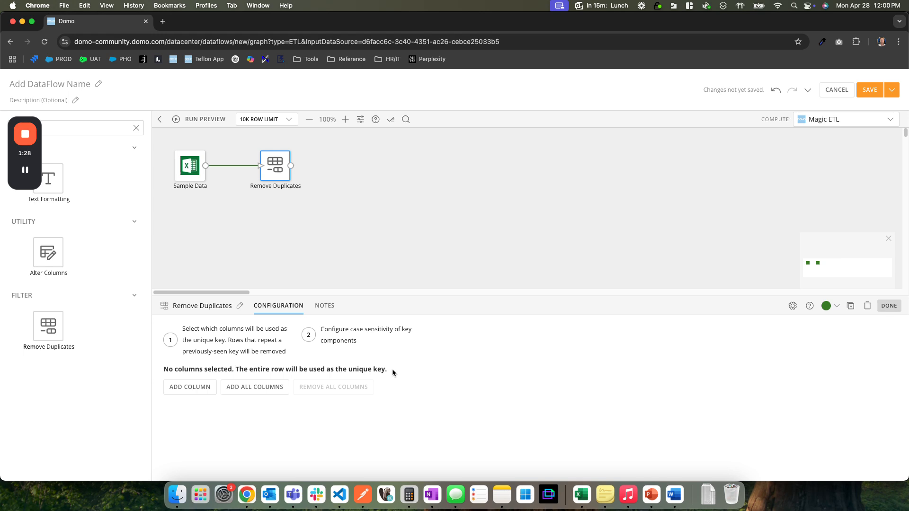
left_click(184, 389)
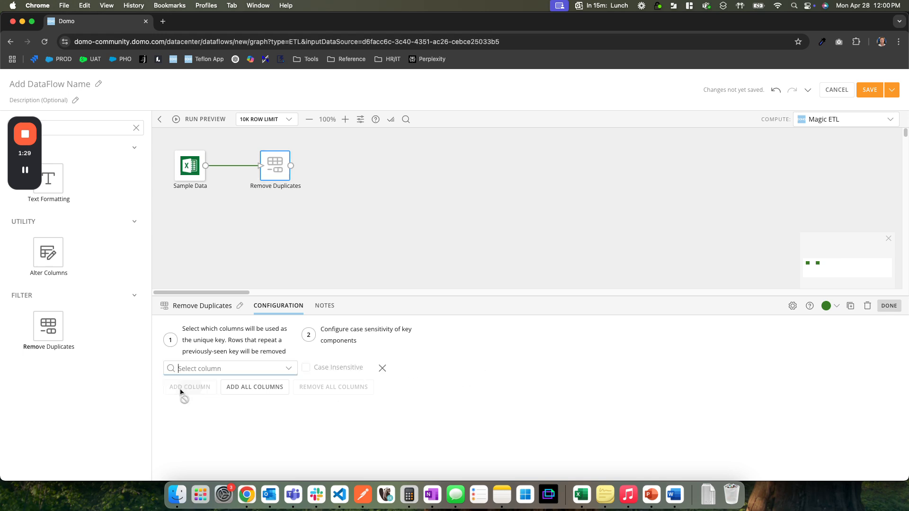
left_click(207, 370)
type("name")
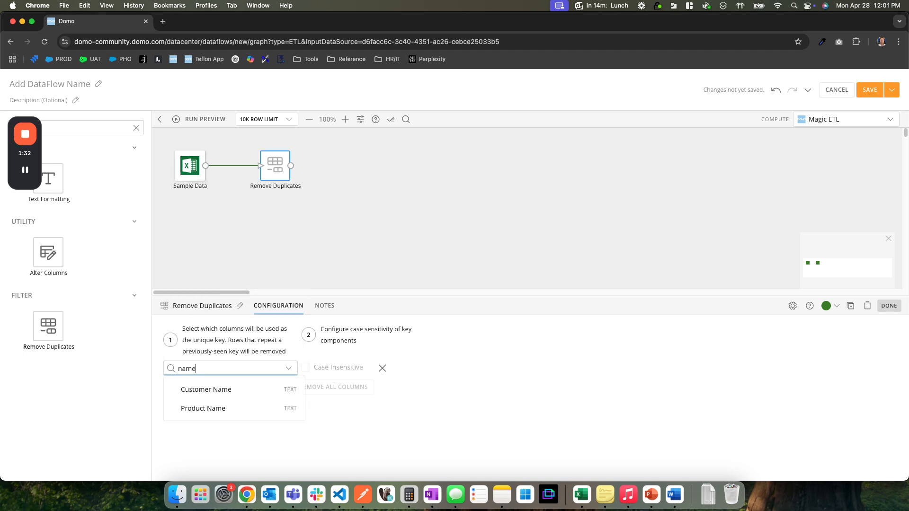
left_click(215, 388)
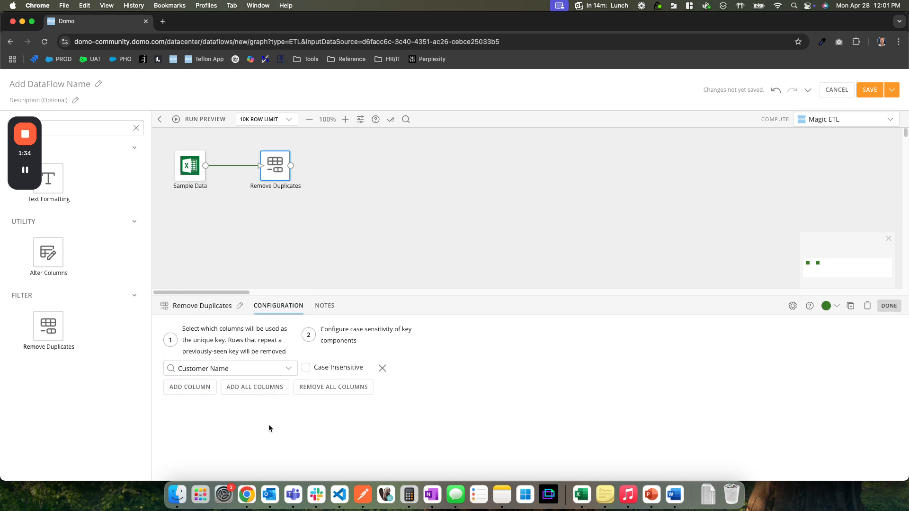
left_click(274, 238)
Set the preview to the 100K row limit and run it.
left_click(265, 118)
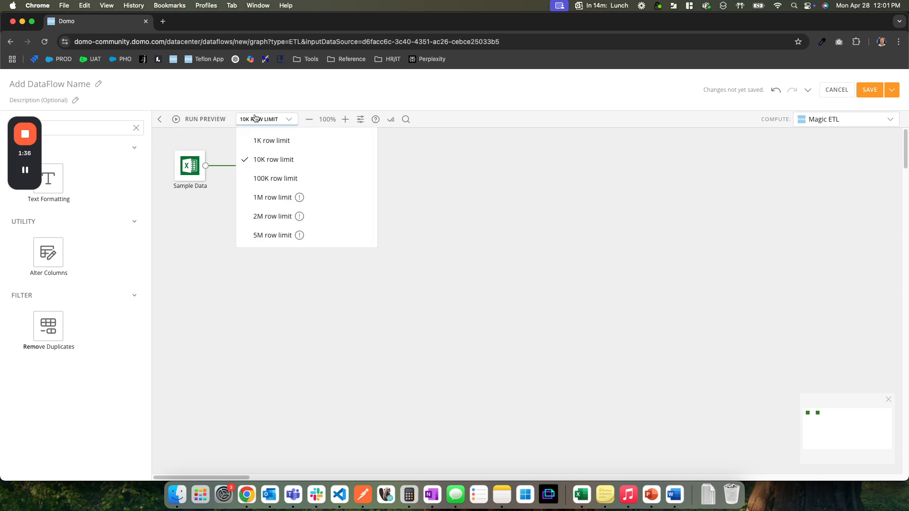
left_click(265, 178)
left_click(204, 119)
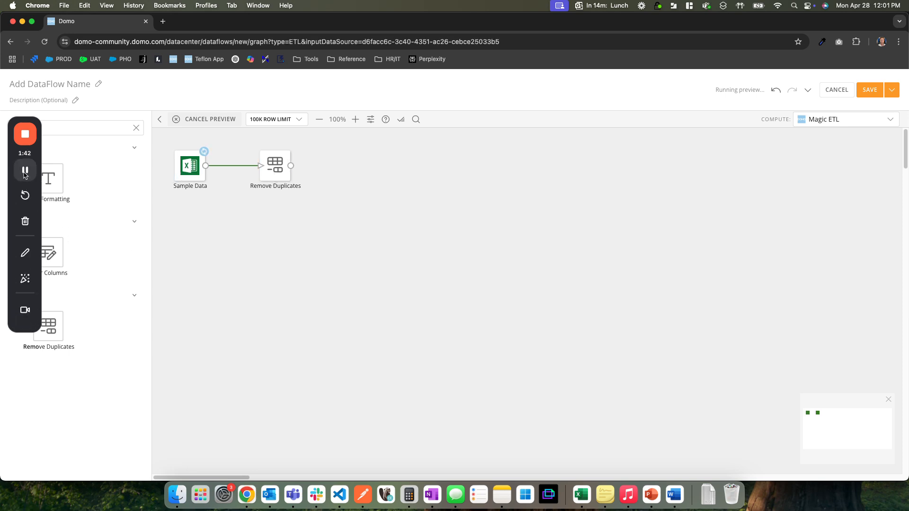
Check the Remove Duplicates preview rows around the Customer Name column.
left_click(241, 236)
left_click(275, 179)
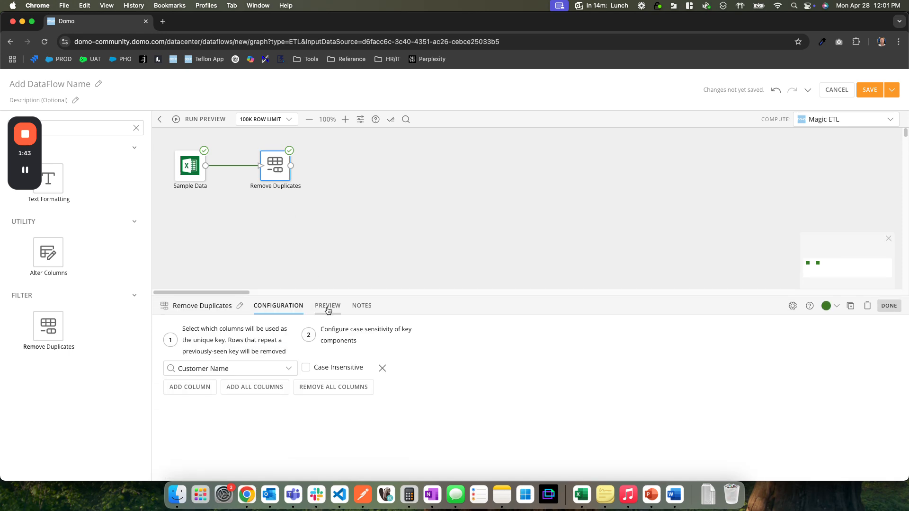
scroll(494, 415, "right", 15)
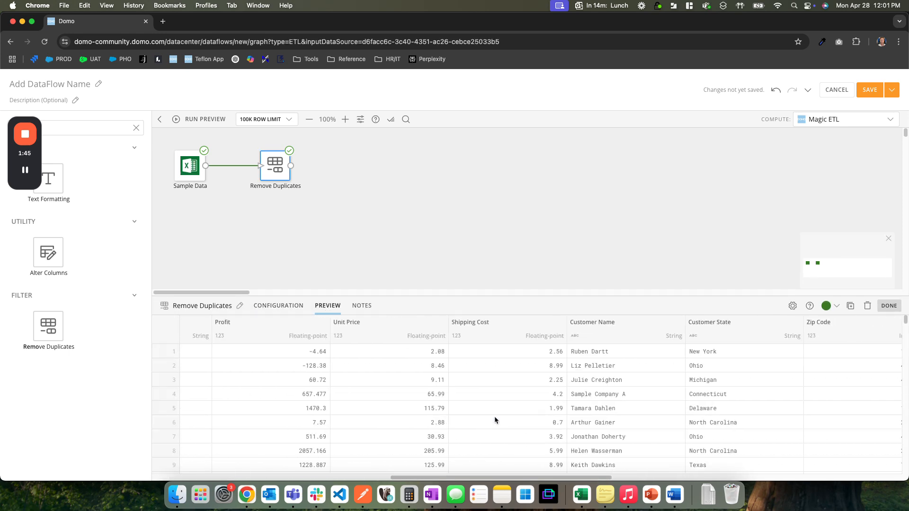
scroll(549, 426, "down", 2)
scroll(550, 424, "up", 2)
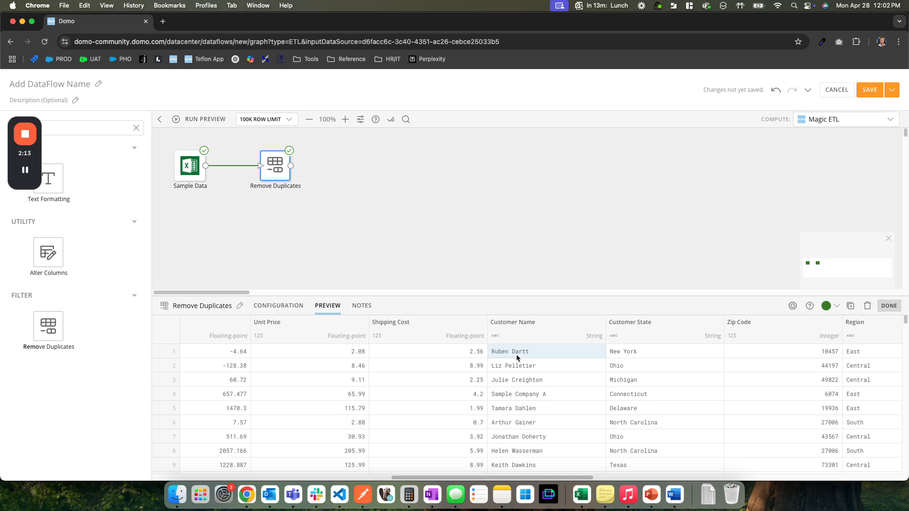
Delete the Remove Duplicates action from the dataflow canvas.
left_click(471, 270)
left_click_drag(349, 151, 260, 205)
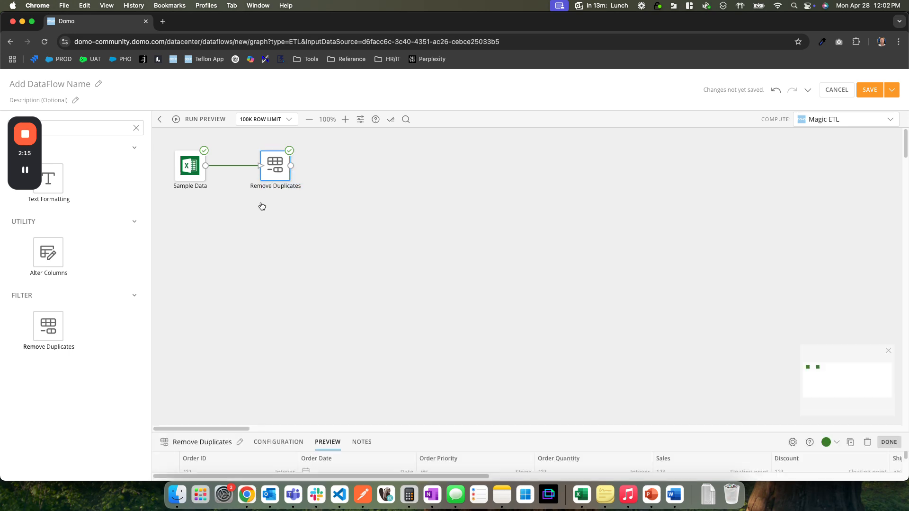
key("Delete")
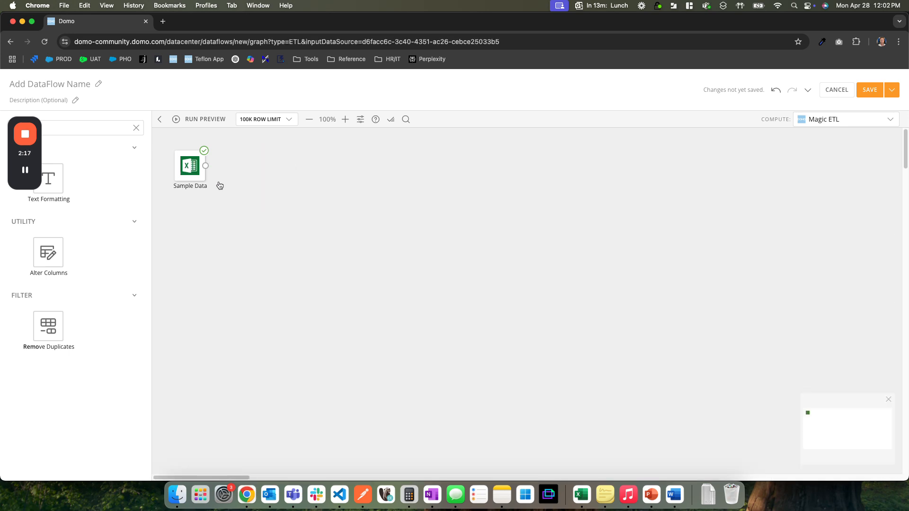
Find the Rank & Window action and place it on the canvas beside the Sample Data input.
left_click(135, 127)
type("rank")
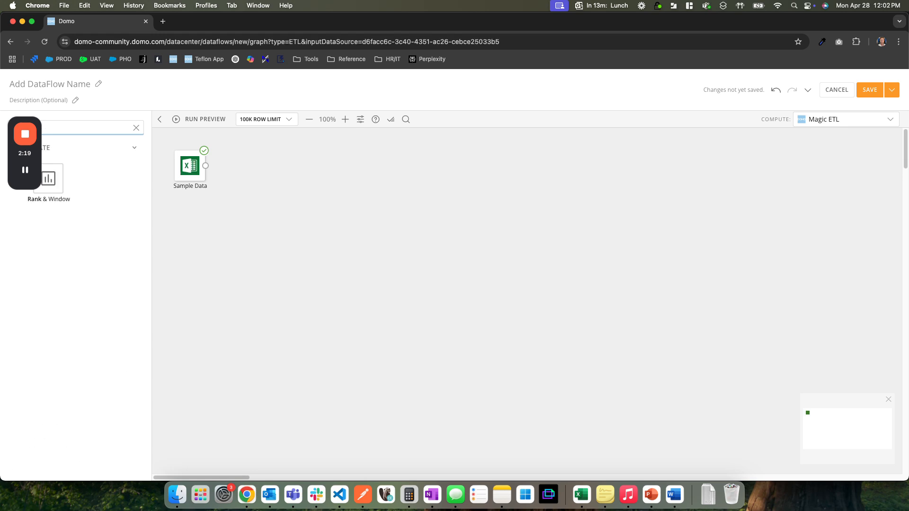
left_click_drag(49, 176, 264, 163)
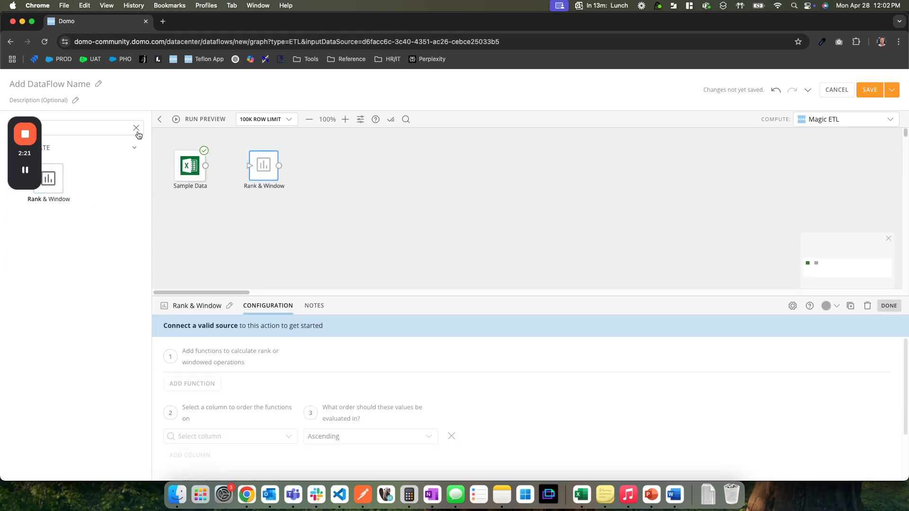
Add a Filter Rows action well beyond Rank & Window, and connect Sample Data to Rank & Window.
left_click(136, 128)
type("filt")
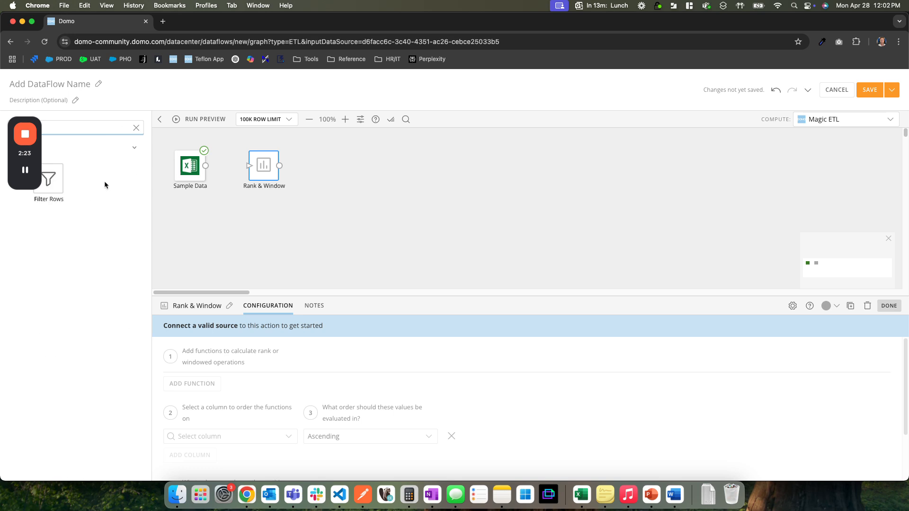
left_click_drag(49, 178, 344, 176)
left_click(298, 243)
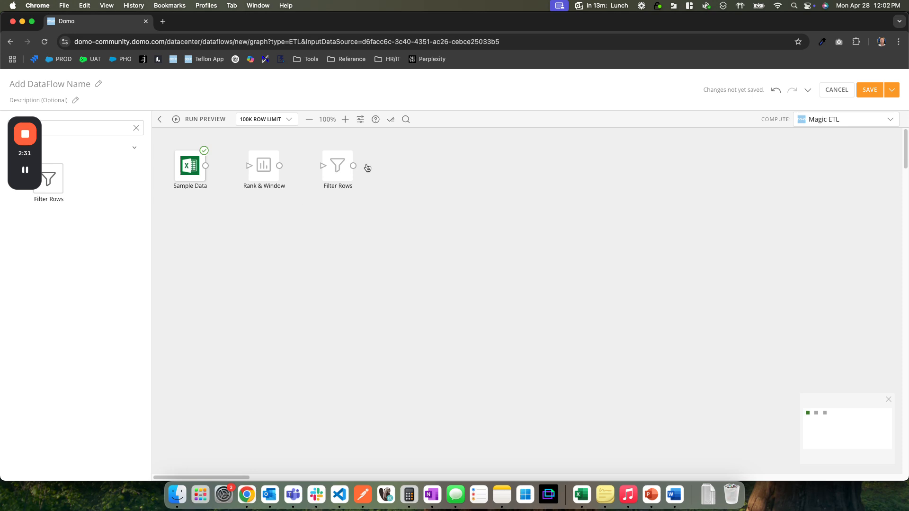
left_click_drag(339, 164, 419, 163)
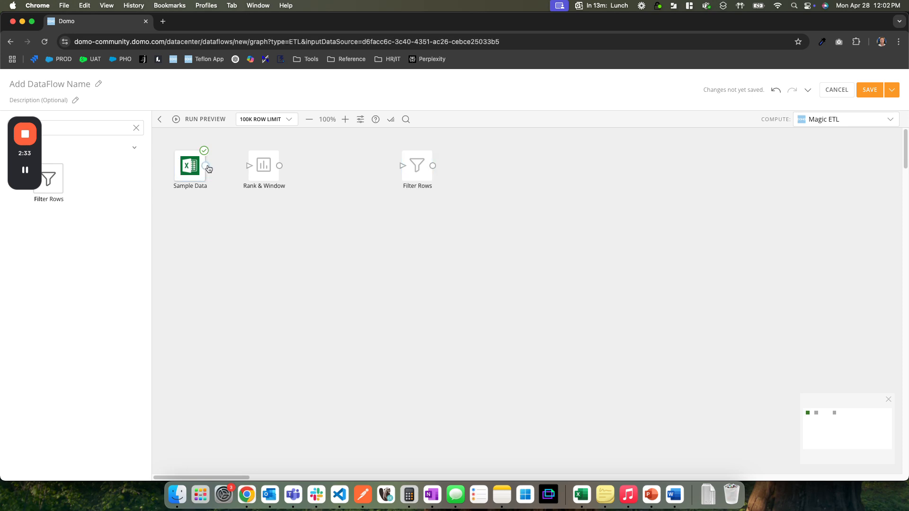
left_click_drag(207, 167, 265, 168)
In the Rank & Window action, add a Row Number function whose results go into a new column named Count of Duplicates.
left_click(261, 168)
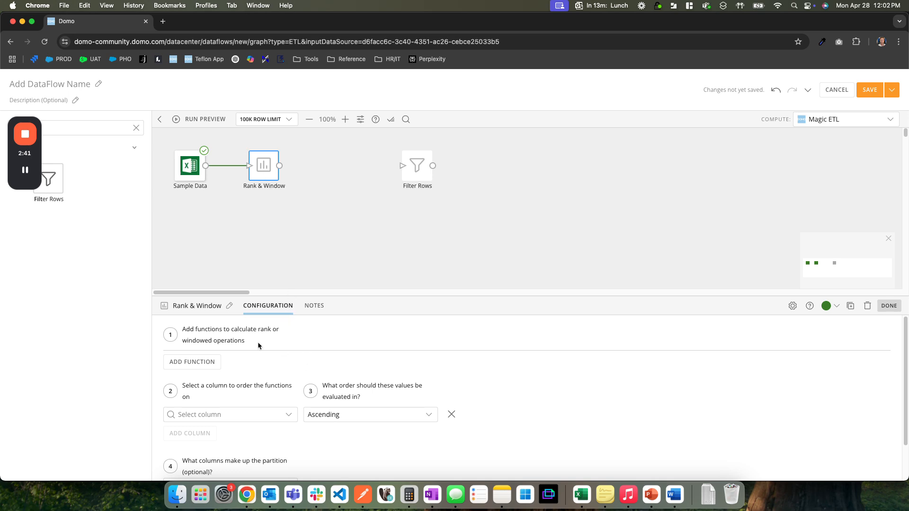
left_click(195, 362)
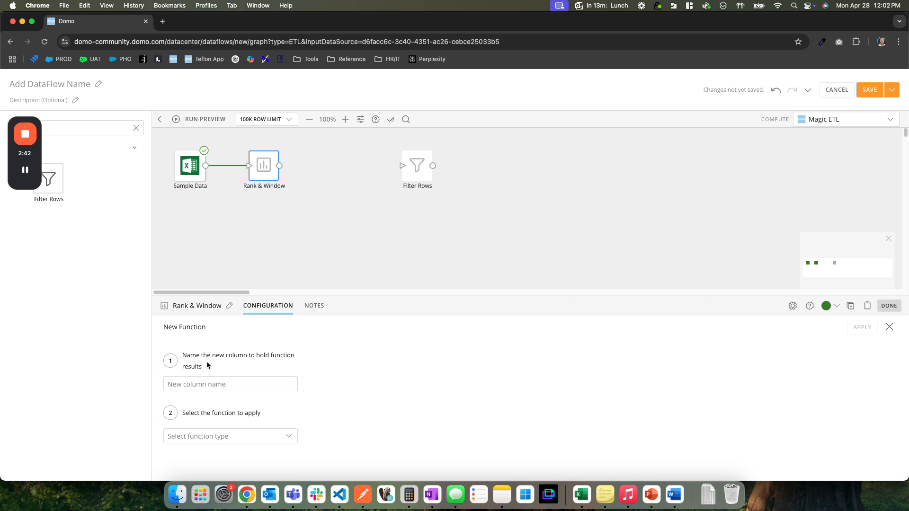
left_click(266, 379)
type("Count ")
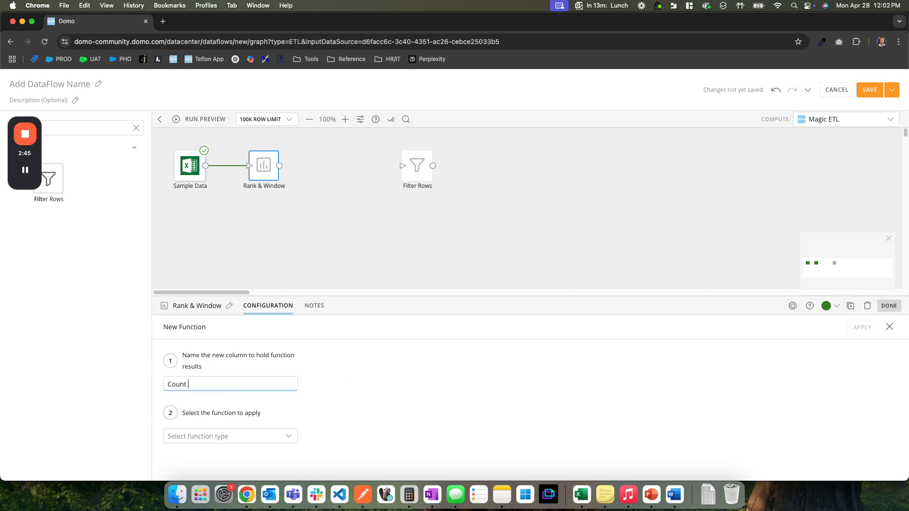
type("of Duplicates")
left_click(271, 439)
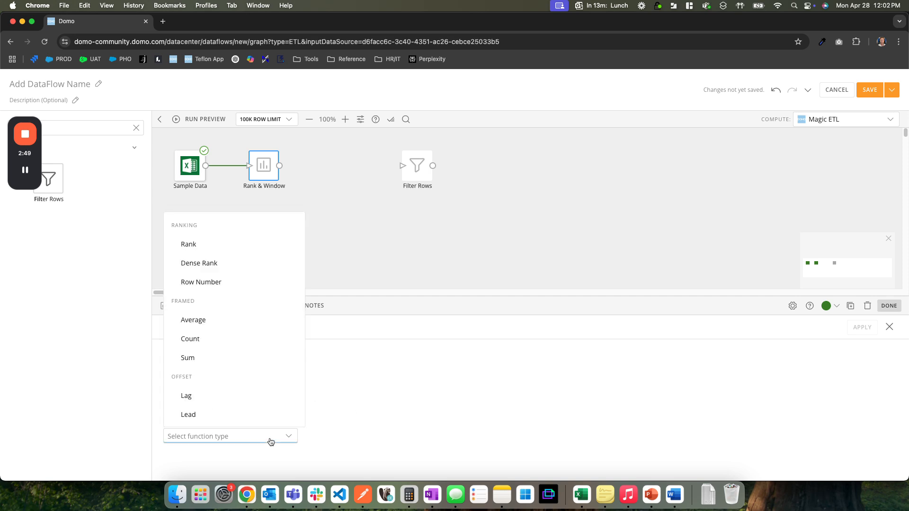
left_click(199, 244)
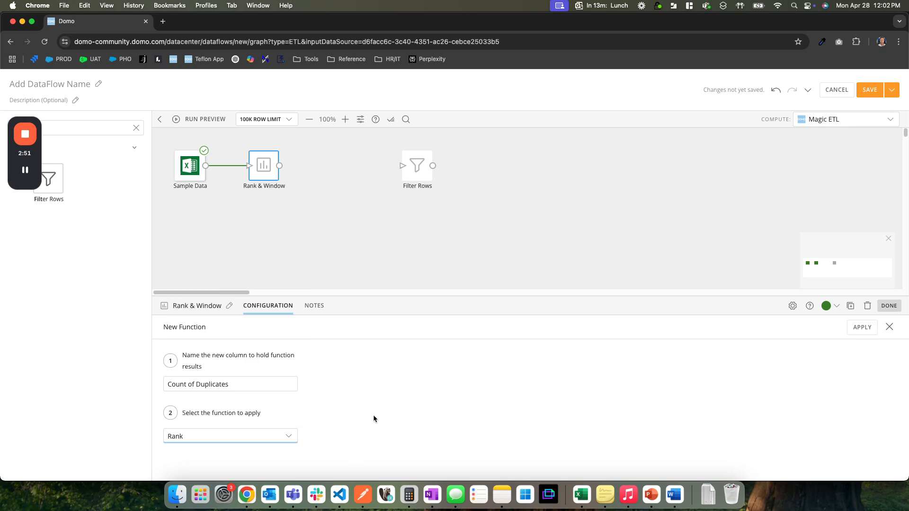
left_click(255, 435)
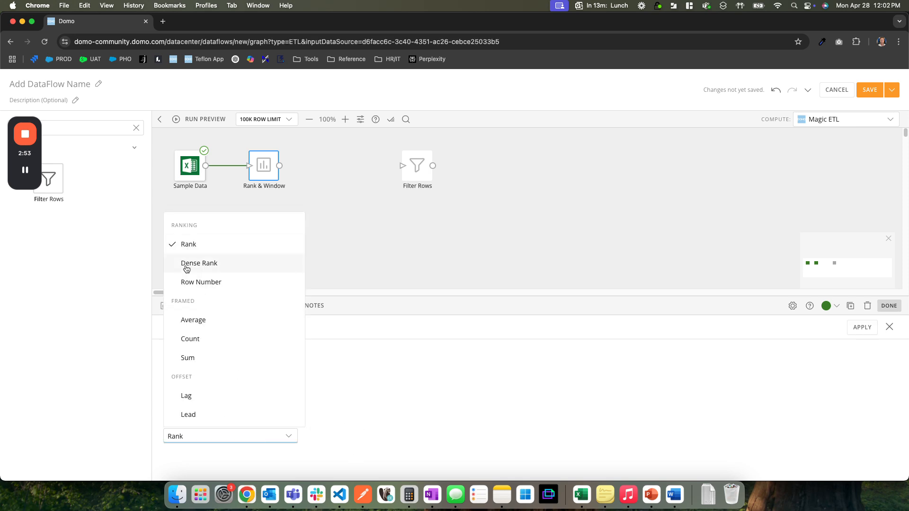
left_click(194, 281)
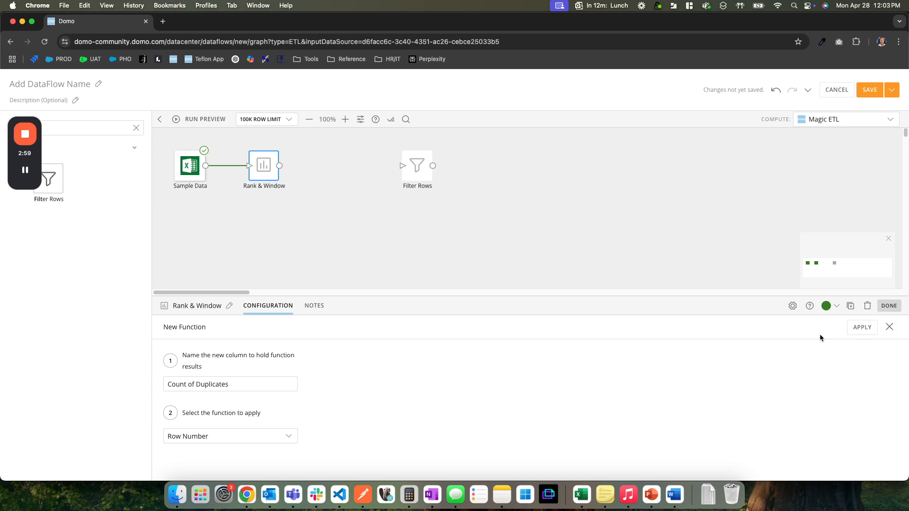
left_click(860, 327)
Partition the Rank & Window function by the Customer Name column.
scroll(449, 384, "down", 3)
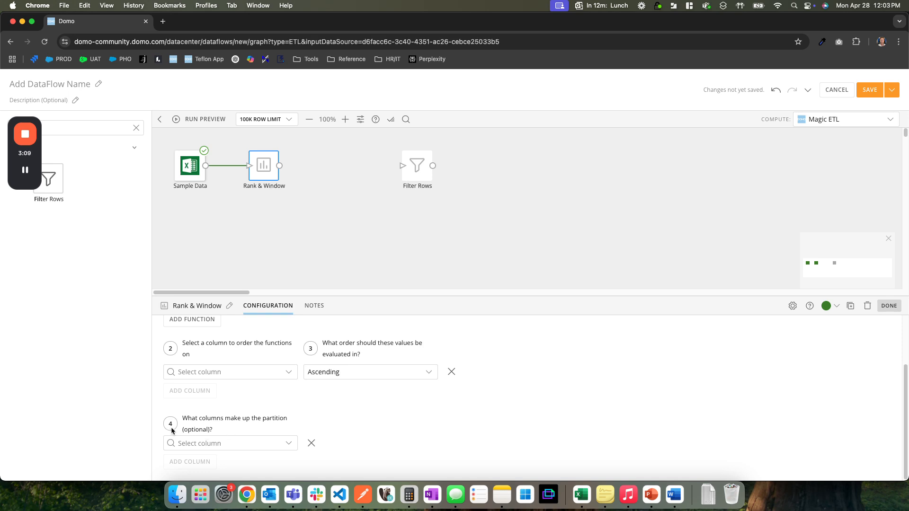
left_click(233, 445)
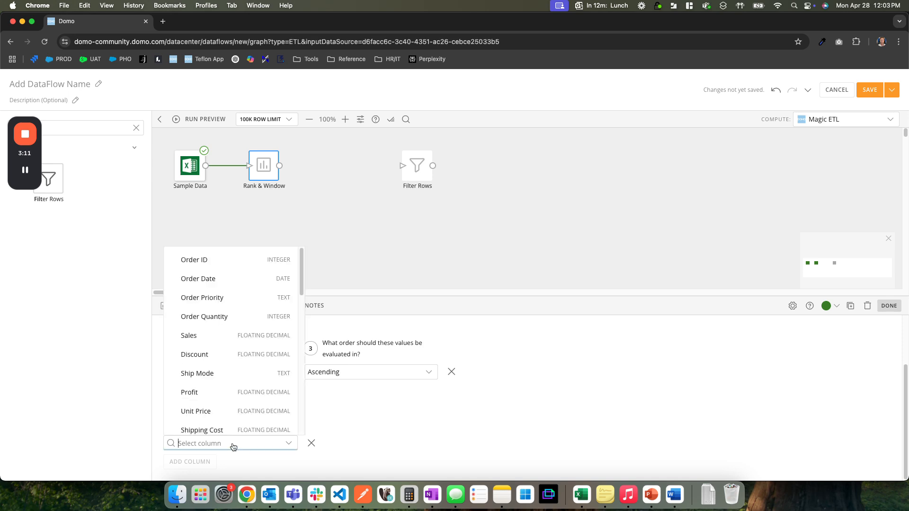
type("name")
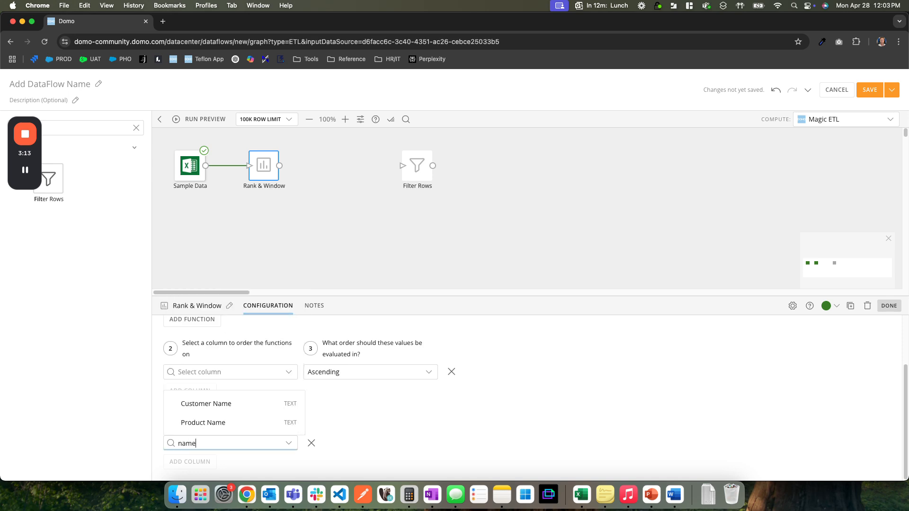
left_click(211, 404)
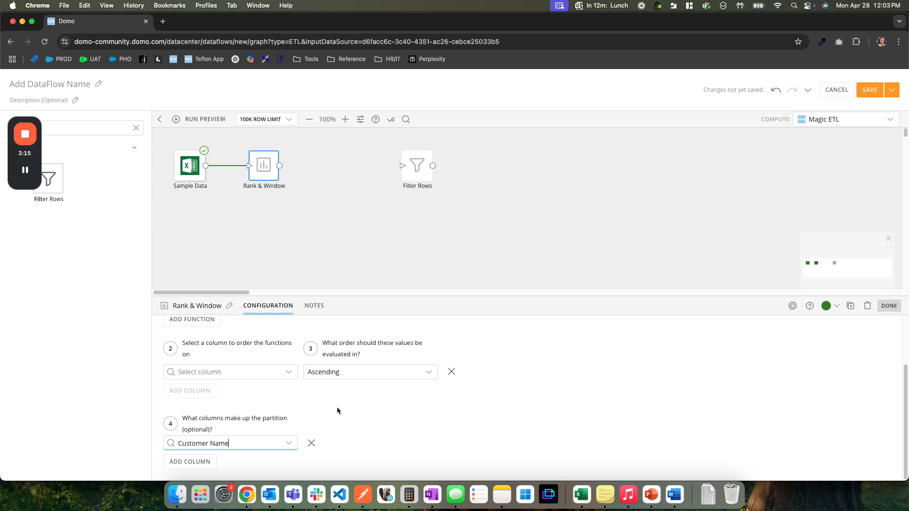
Order the Rank & Window function by Order Date, descending, and close the action's configuration.
scroll(333, 402, "up", 3)
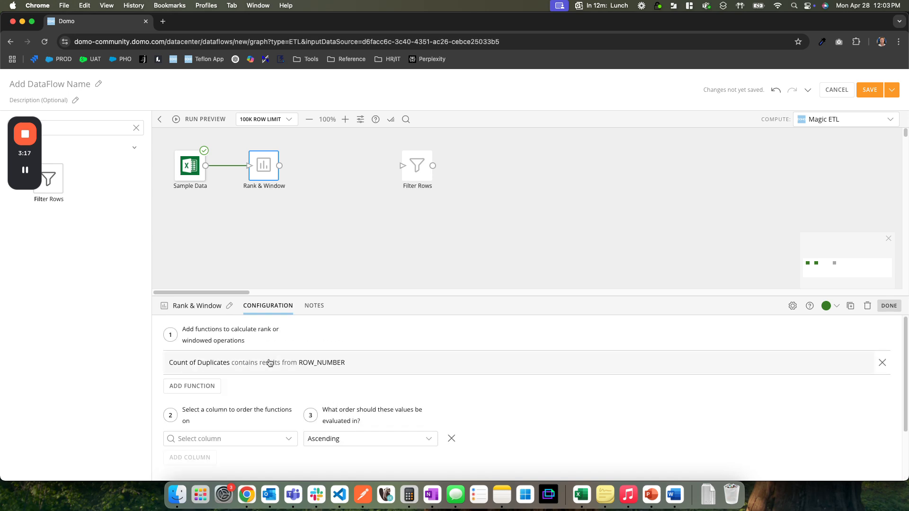
scroll(326, 372, "down", 3)
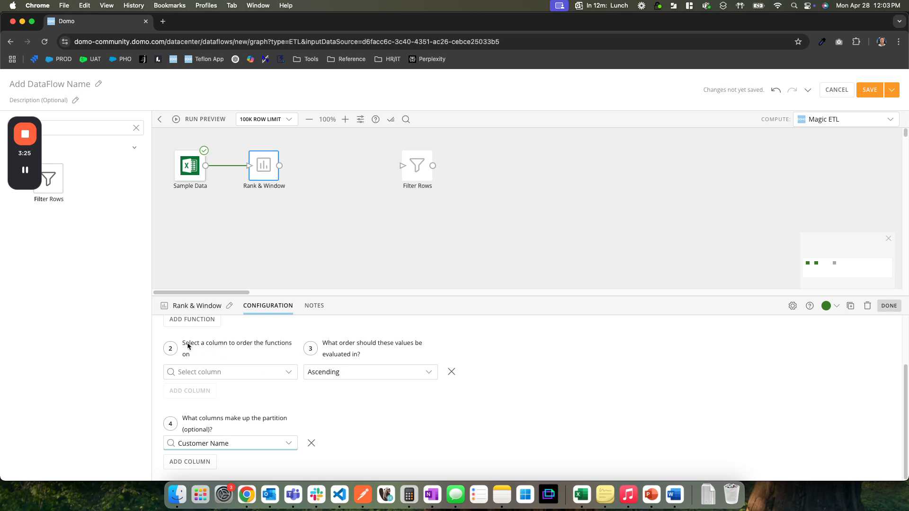
left_click(239, 372)
type("cr")
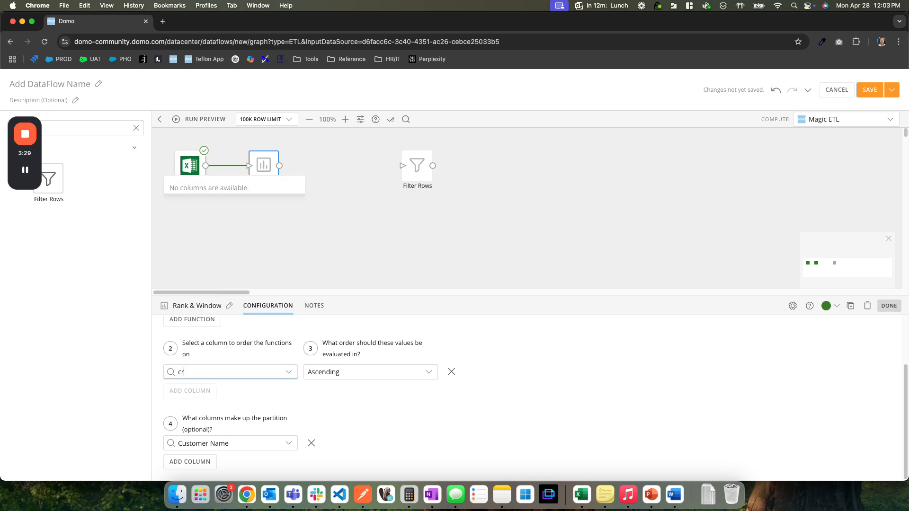
key("BackSpace")
key("BackSpace")
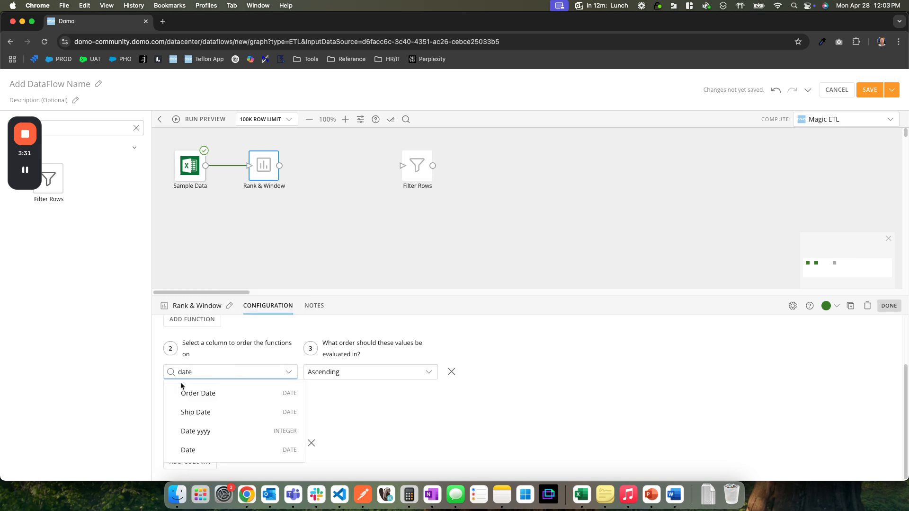
left_click(204, 393)
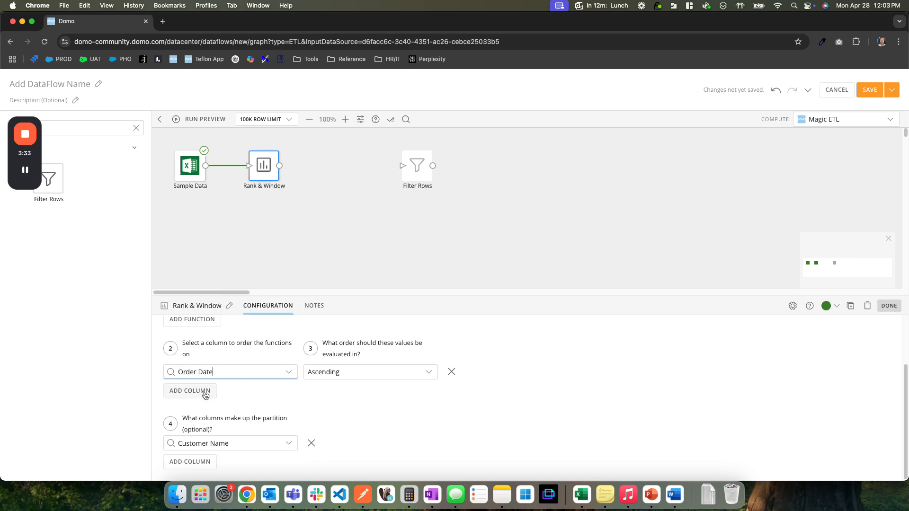
left_click(342, 374)
left_click(349, 411)
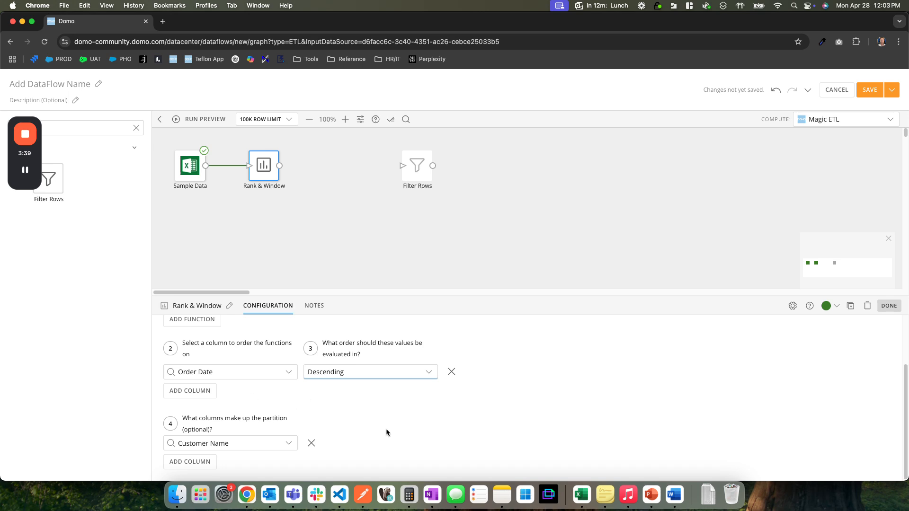
scroll(361, 433, "up", 3)
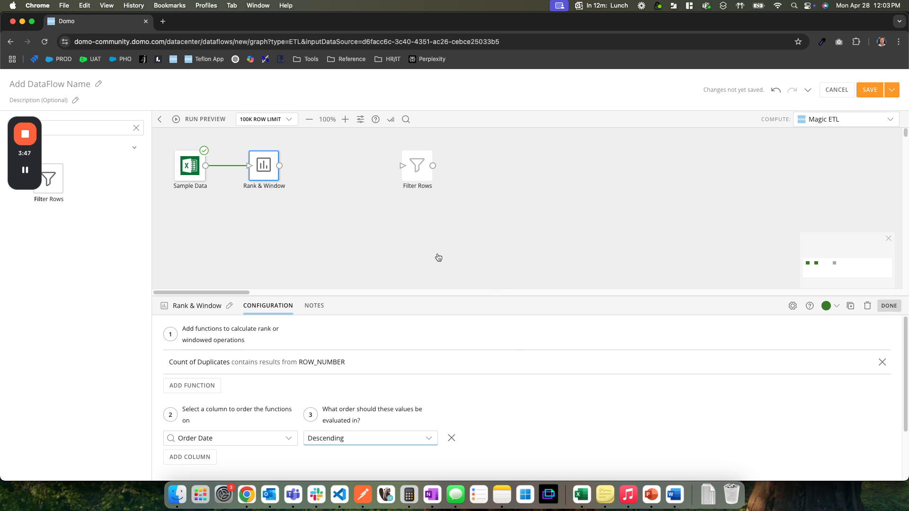
left_click(420, 251)
Run the dataflow preview with the 100K row limit.
left_click(252, 119)
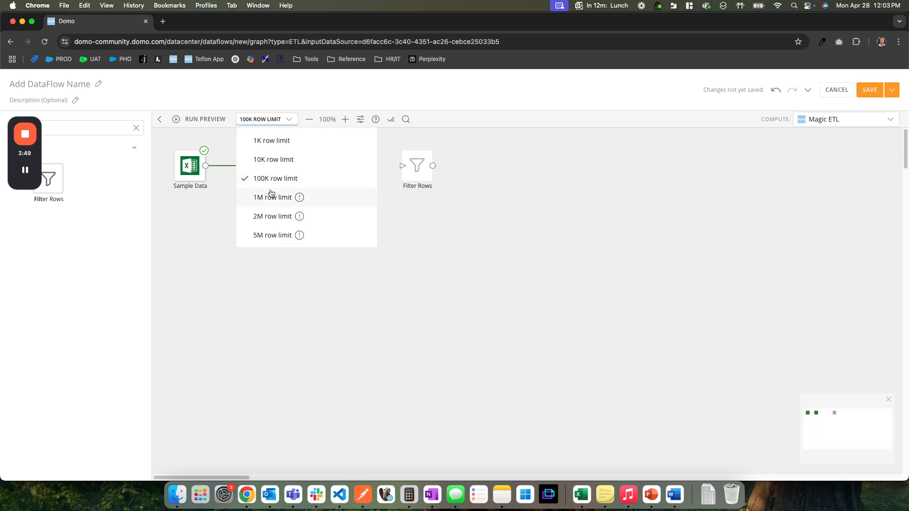
left_click(263, 177)
left_click(183, 121)
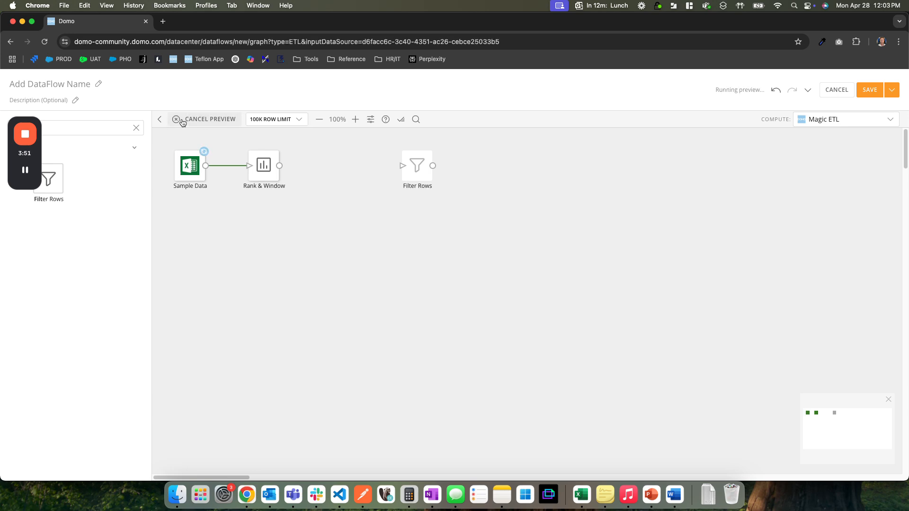
Duplicate the browser tab, cancel the dataflow in the copy, and open the Sample Data dataset's data table there.
right_click(88, 28)
left_click(108, 85)
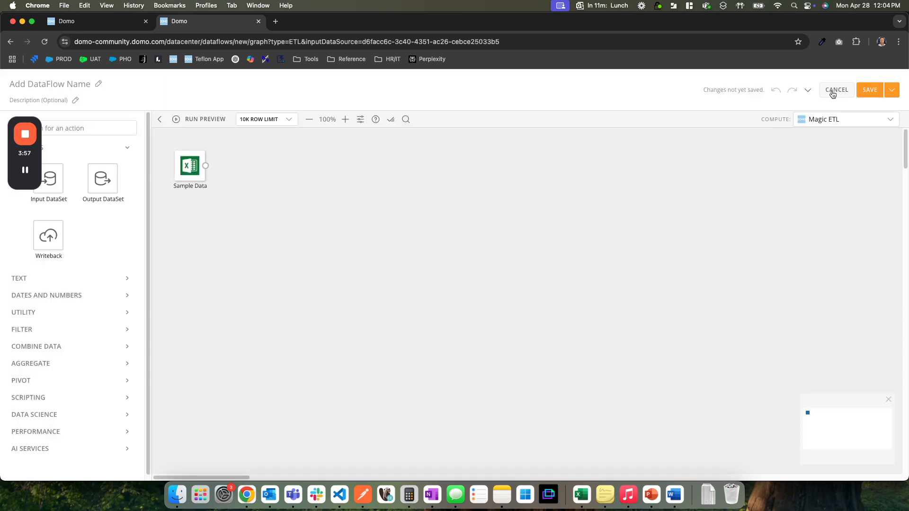
left_click(832, 94)
left_click(537, 115)
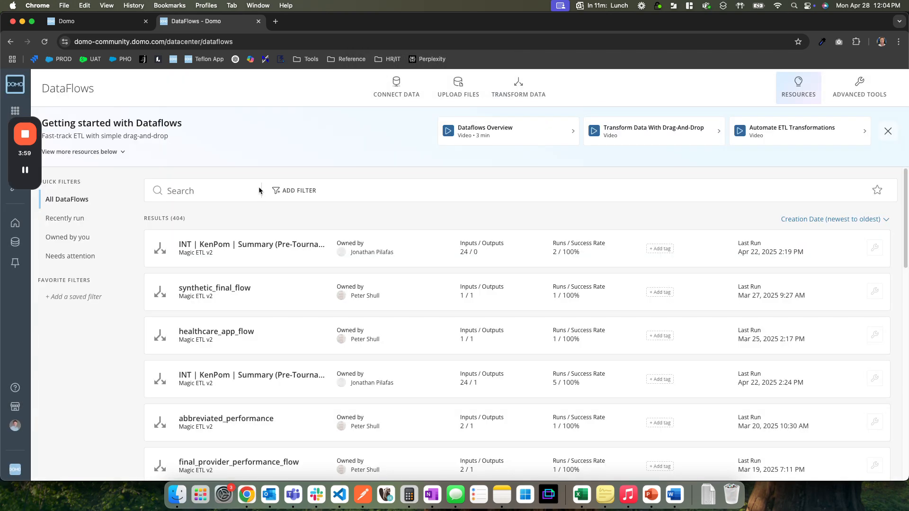
left_click(14, 242)
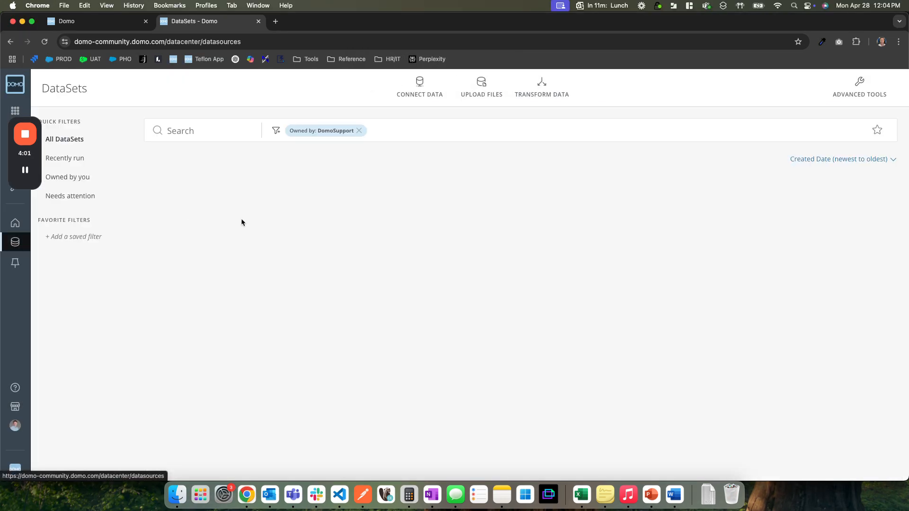
left_click(252, 193)
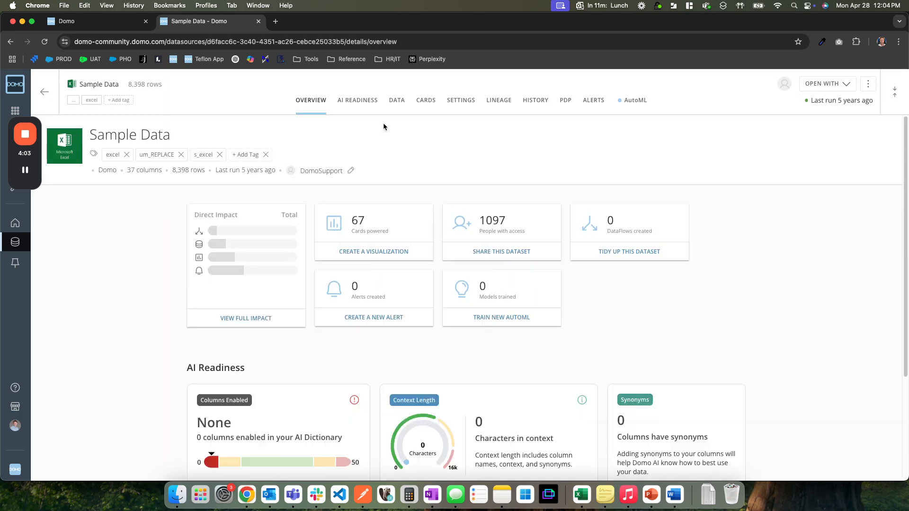
left_click(397, 100)
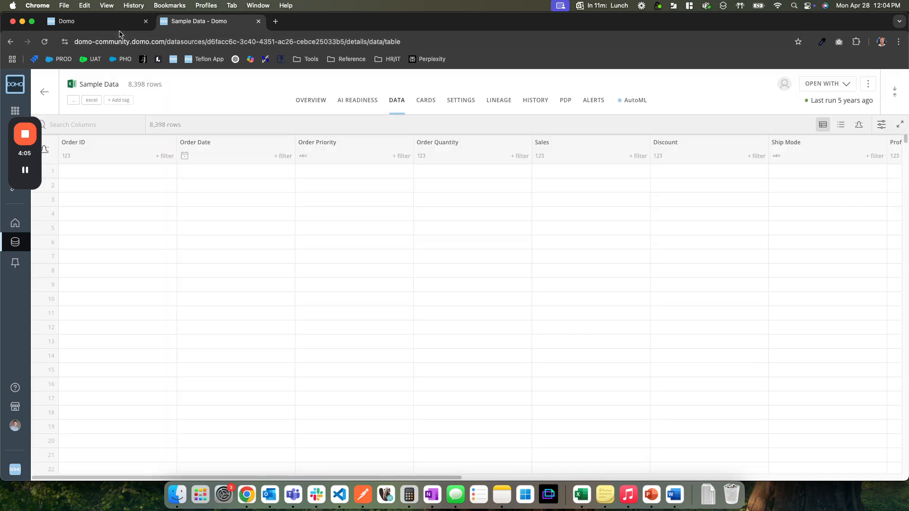
Return to the dataflow tab and examine the Rank & Window preview, comparing the Customer Name and Count of Duplicates columns.
left_click(105, 24)
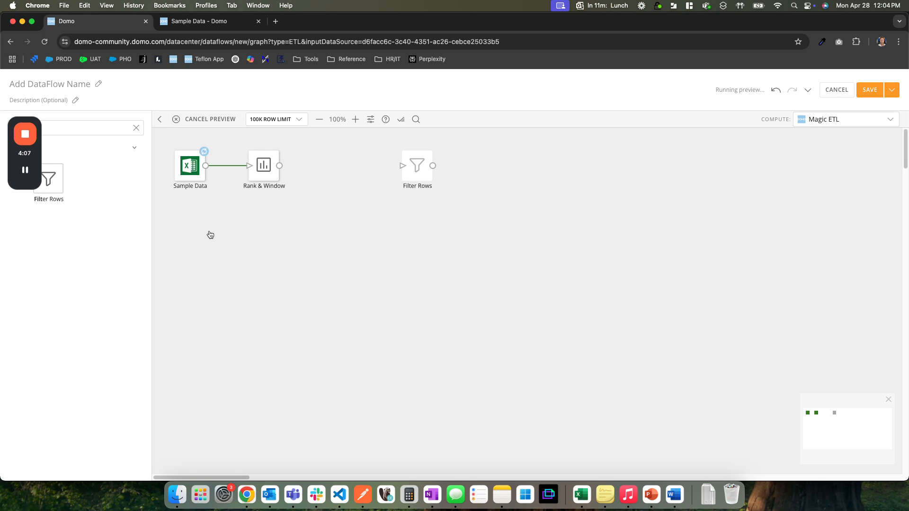
left_click(260, 170)
left_click(318, 305)
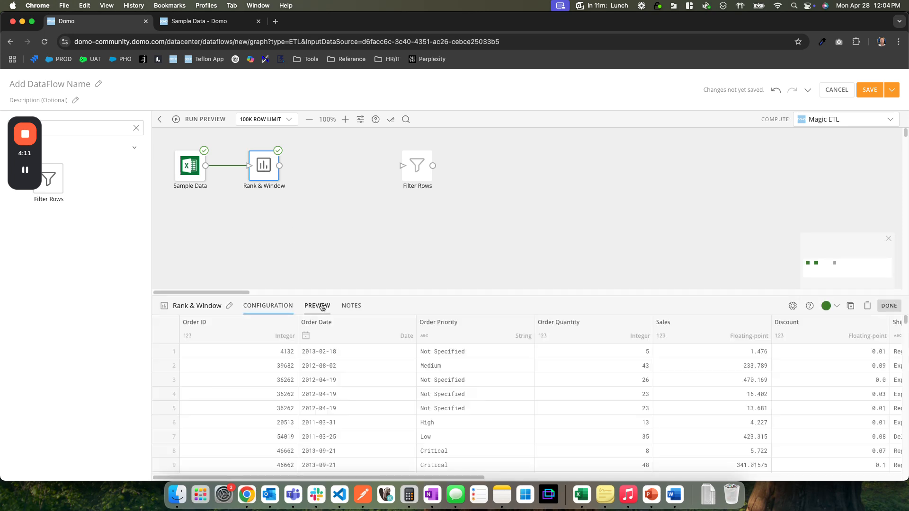
scroll(545, 374, "right", 10)
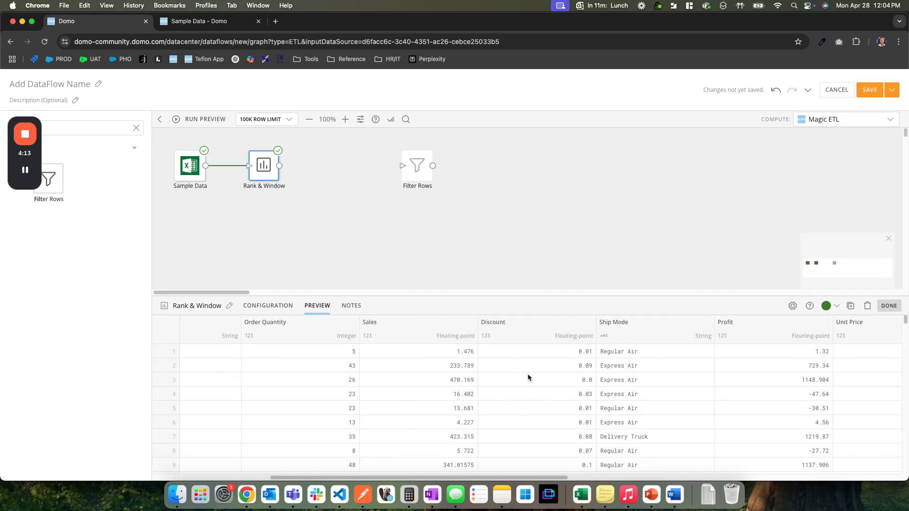
scroll(529, 378, "right", 12)
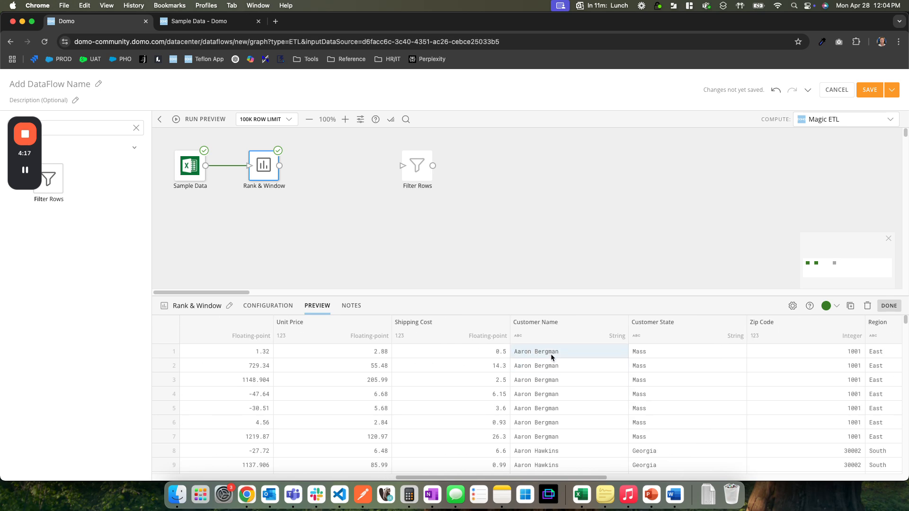
scroll(524, 354, "right", 20)
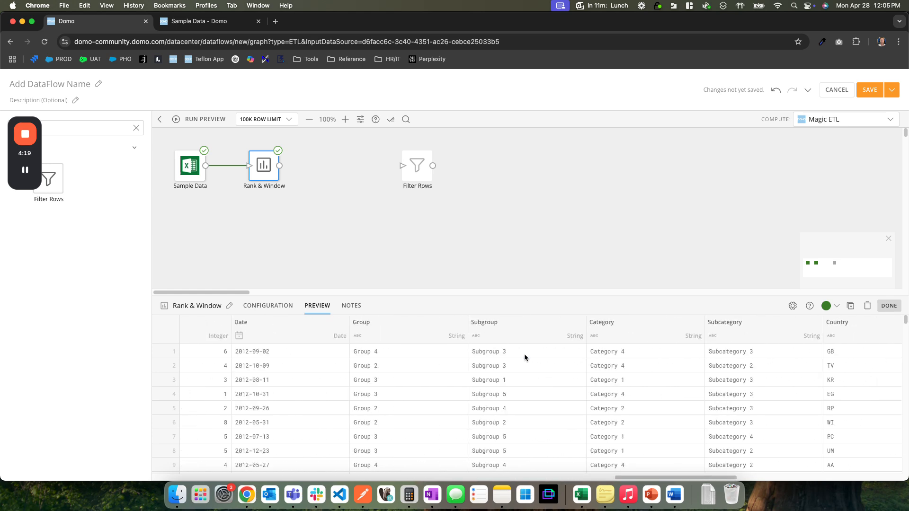
scroll(524, 354, "right", 10)
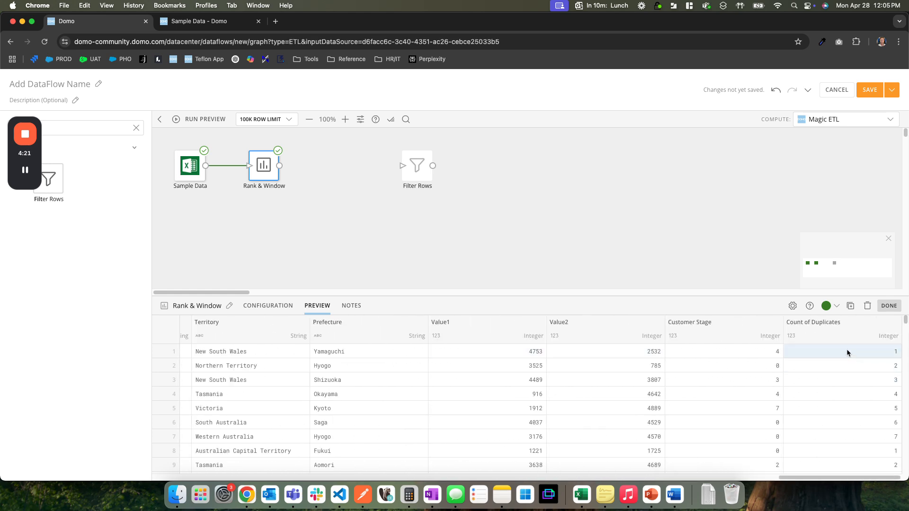
scroll(848, 414, "down", 1)
scroll(851, 423, "up", 1)
Go back to the Customer Name column in the Rank & Window preview and select the first row's customer name.
scroll(843, 352, "left", 10)
scroll(842, 352, "left", 15)
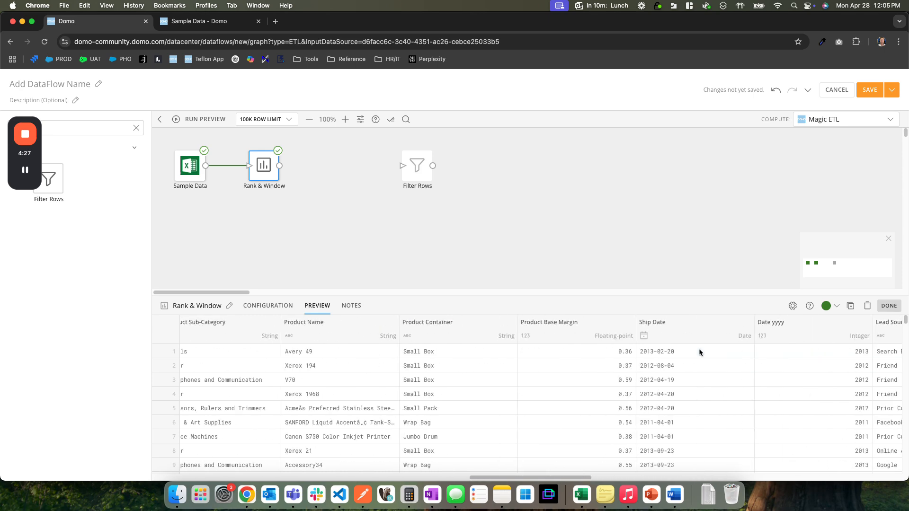
scroll(699, 352, "left", 15)
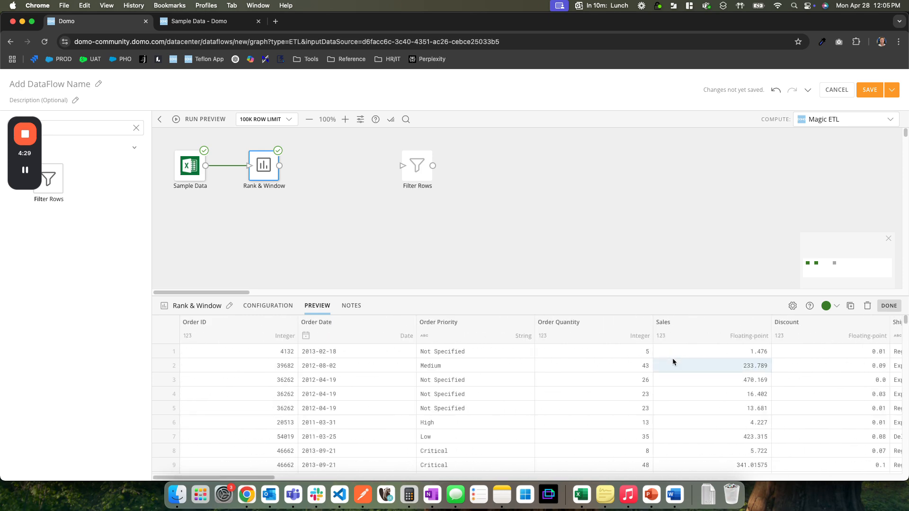
scroll(645, 365, "right", 12)
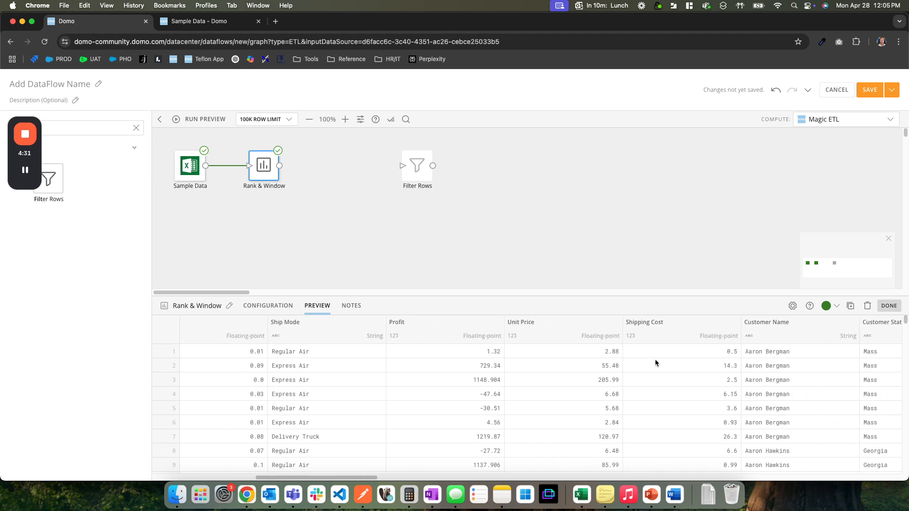
left_click(747, 351)
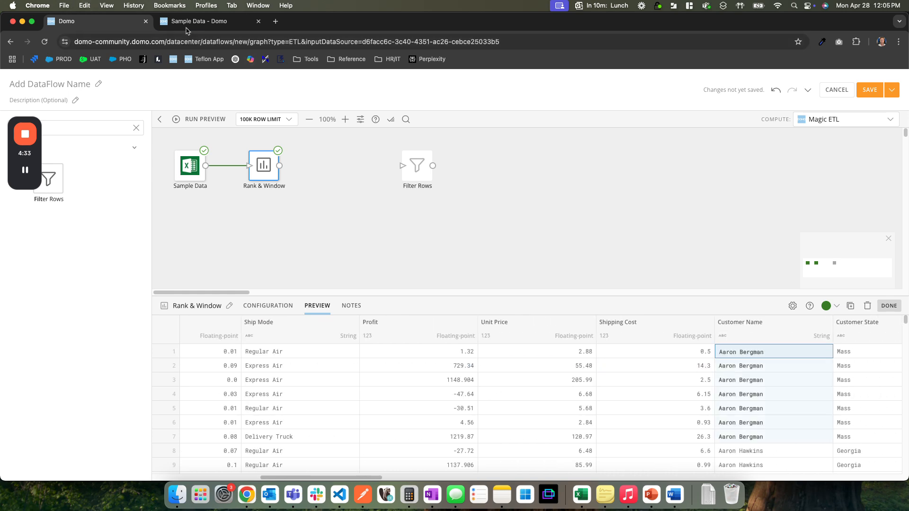
In the Sample Data tab, filter Customer Name to the customer in the preview's first row and search the columns for "date".
left_click(199, 21)
scroll(387, 200, "right", 15)
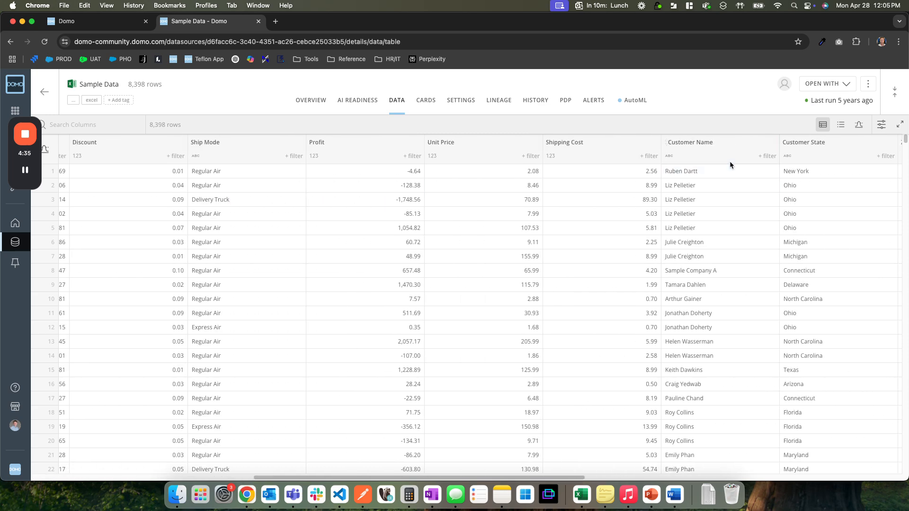
left_click(765, 155)
type("Aaron Bergman")
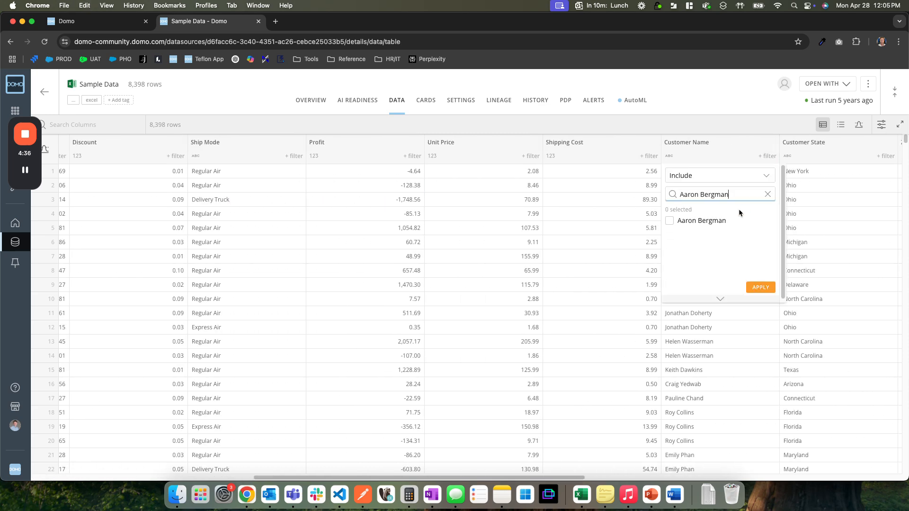
left_click(713, 221)
left_click(760, 288)
left_click(92, 123)
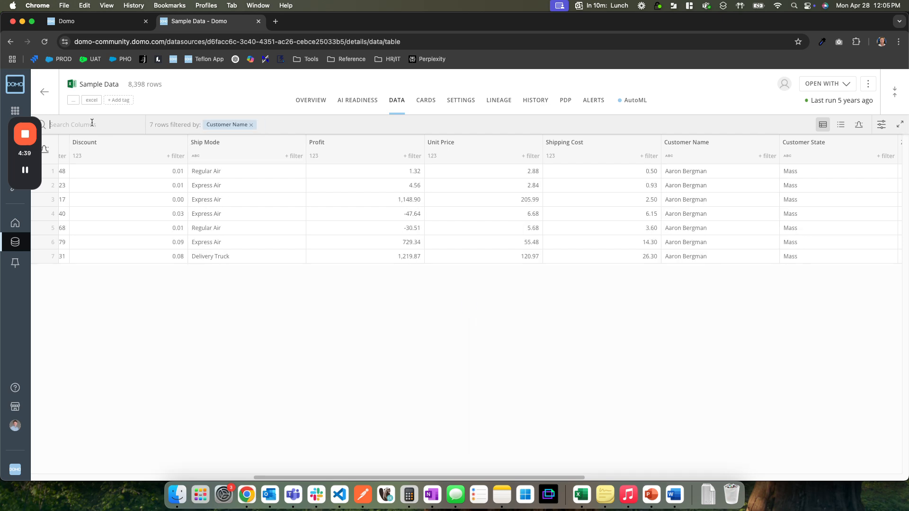
type("date")
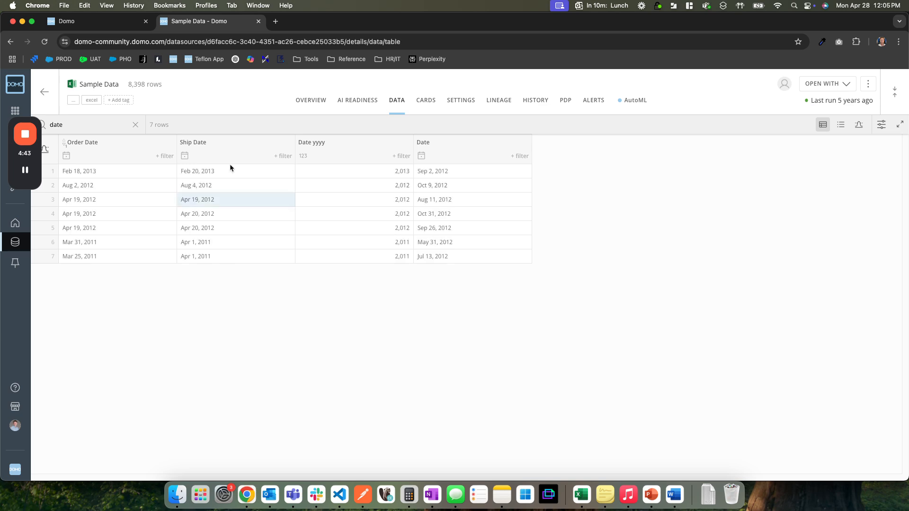
Return to the dataflow tab, review the Rank & Window function and ordering configuration, and reopen its preview.
left_click(115, 23)
left_click(260, 305)
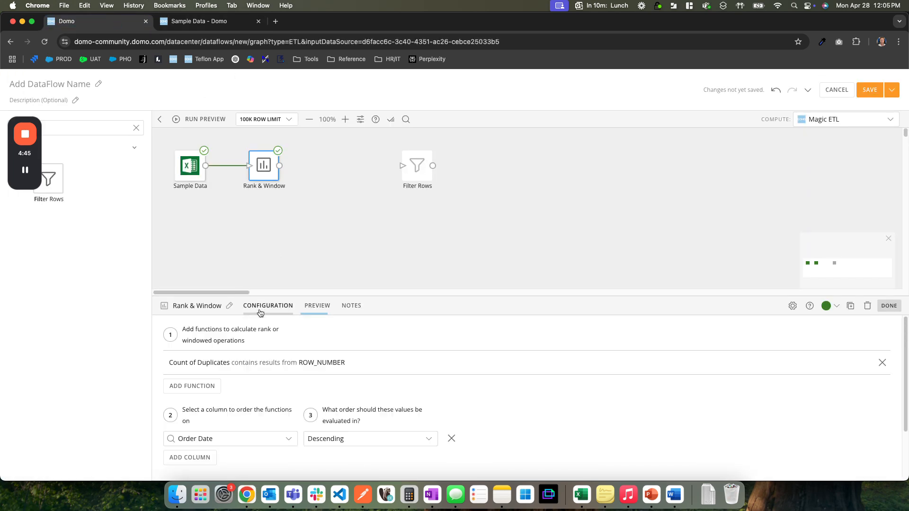
scroll(317, 397, "down", 1)
scroll(312, 402, "down", 2)
scroll(308, 407, "up", 2)
left_click(317, 305)
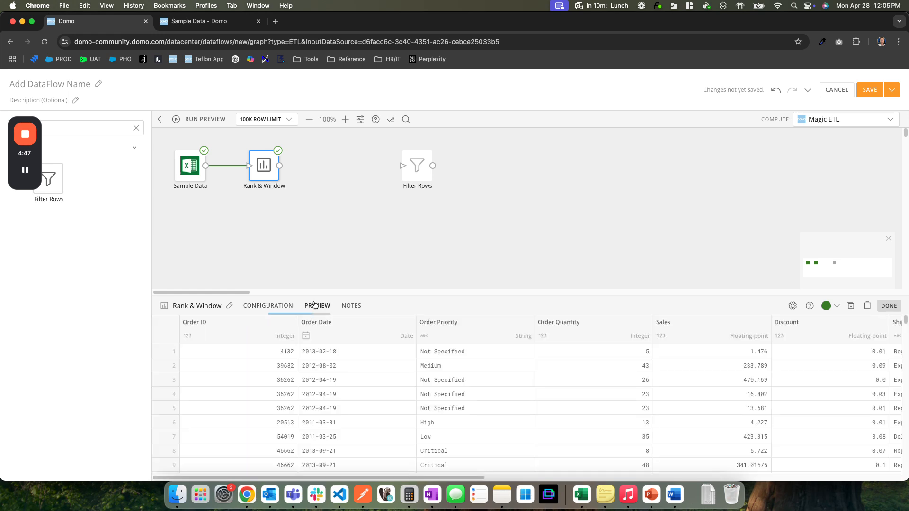
Compare the filtered Sample Data dates with the Rank & Window preview, examining the Order Date and Count of Duplicates columns.
left_click(203, 19)
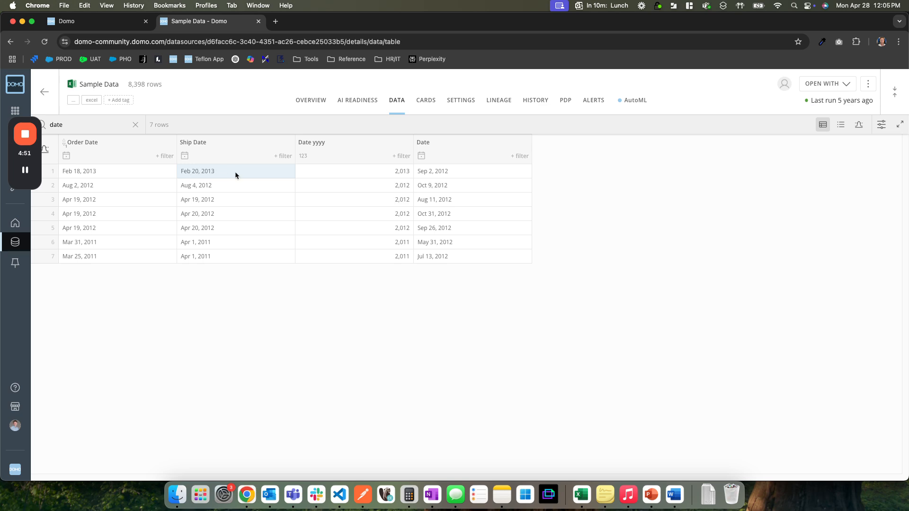
left_click(124, 23)
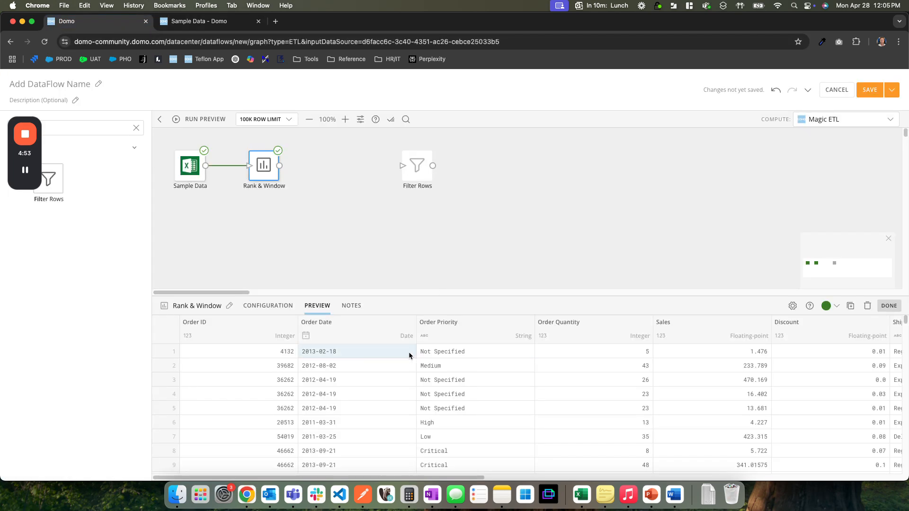
scroll(565, 357, "right", 15)
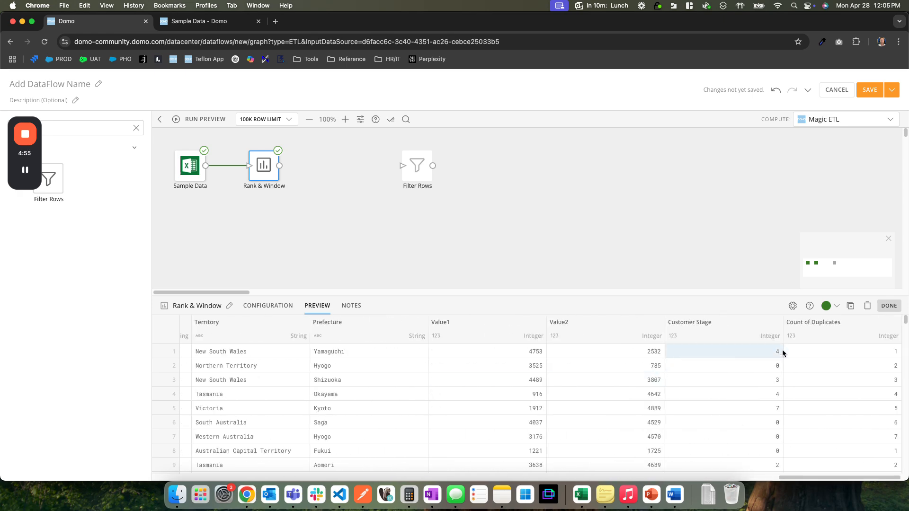
scroll(613, 352, "left", 10)
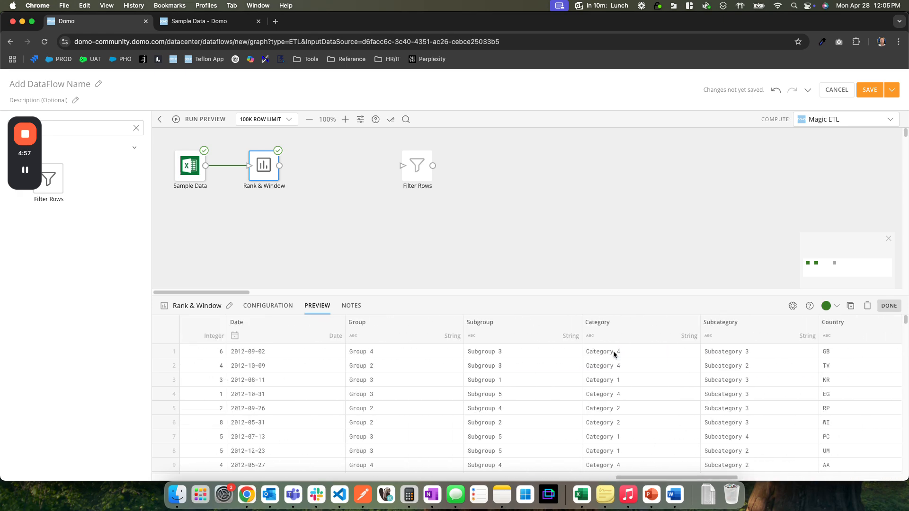
scroll(612, 351, "left", 6)
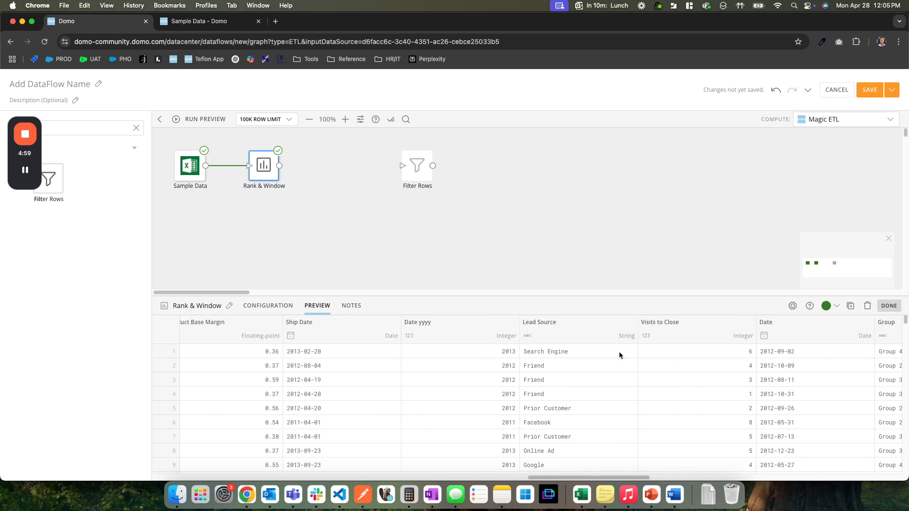
scroll(618, 351, "left", 8)
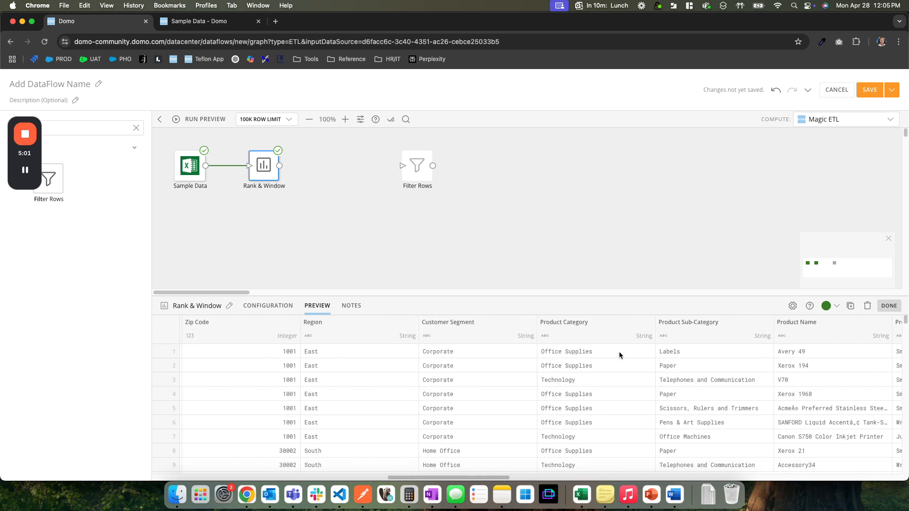
scroll(618, 352, "left", 8)
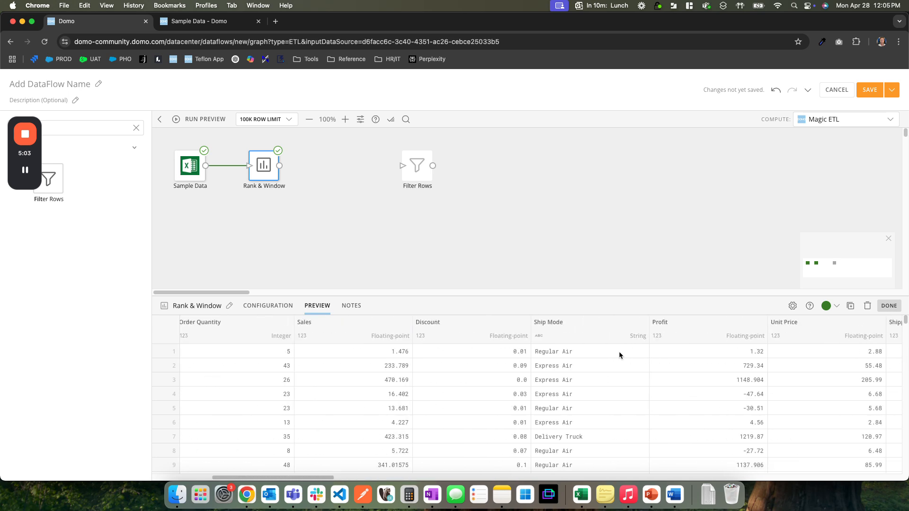
scroll(618, 352, "left", 5)
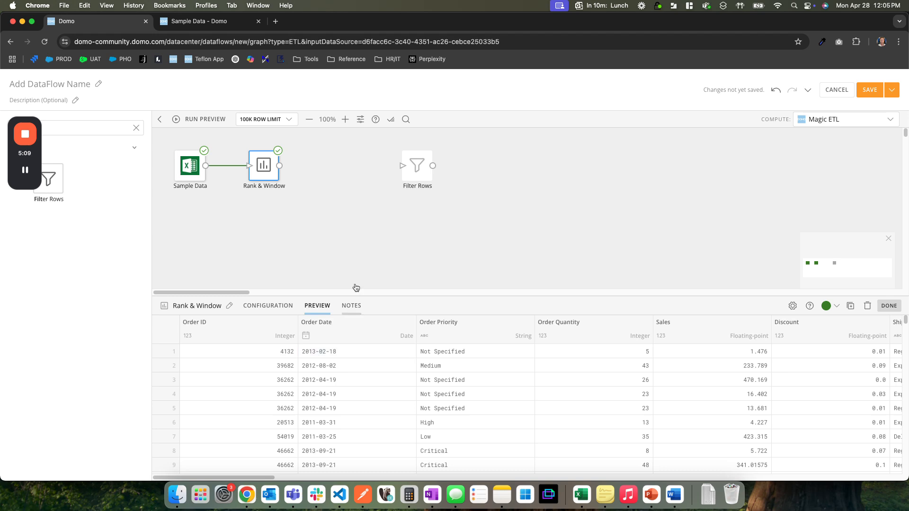
Move the Filter Rows tile closer to Rank & Window and connect Rank & Window's output to it.
left_click(364, 196)
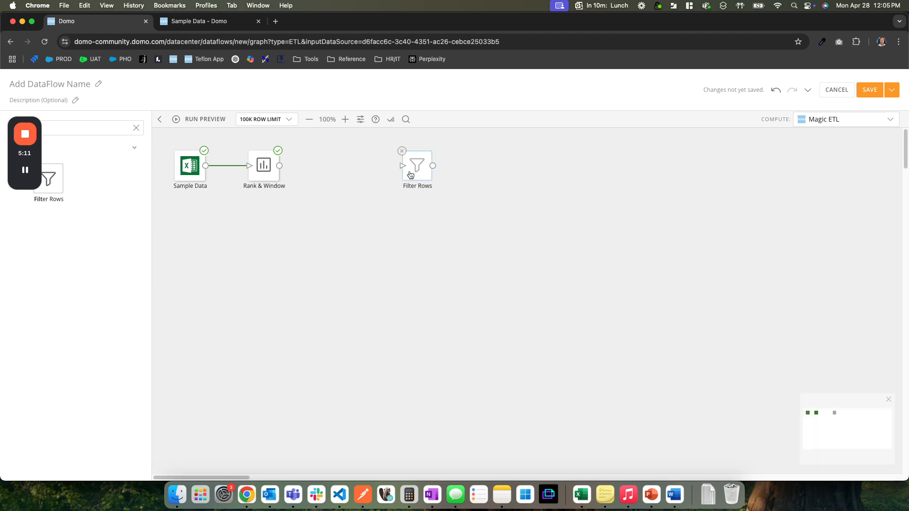
left_click_drag(416, 168, 353, 171)
left_click(264, 165)
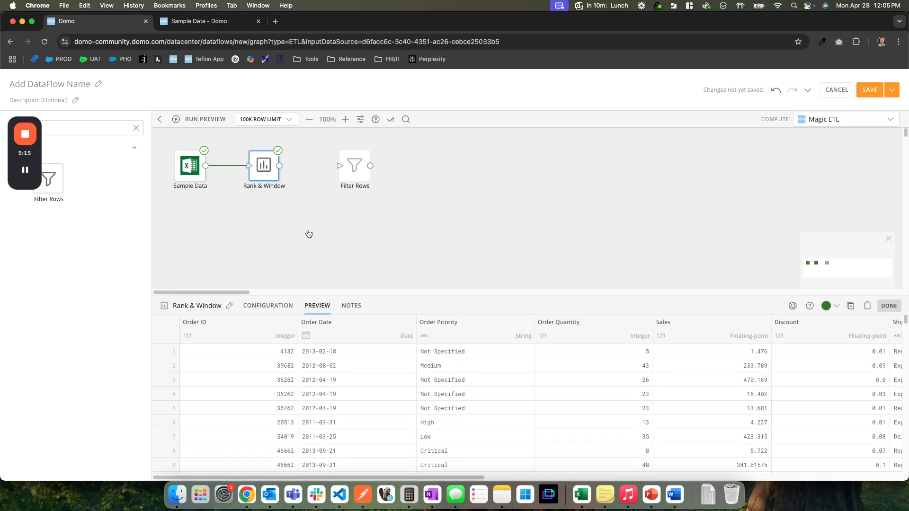
left_click(309, 233)
left_click_drag(279, 166, 340, 168)
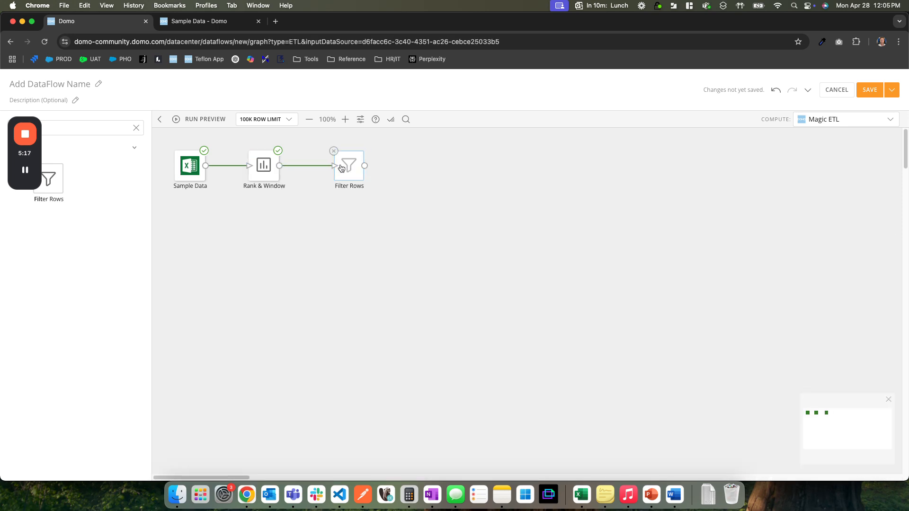
Configure Filter Rows with a rule that Count of Duplicates equals the specific value 1, and check the rule.
left_click(341, 168)
left_click(213, 367)
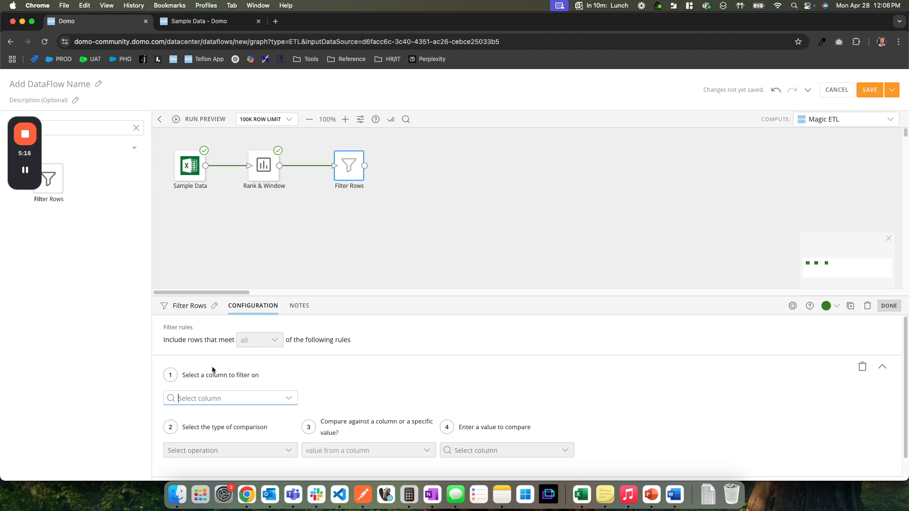
left_click(209, 397)
type("cou")
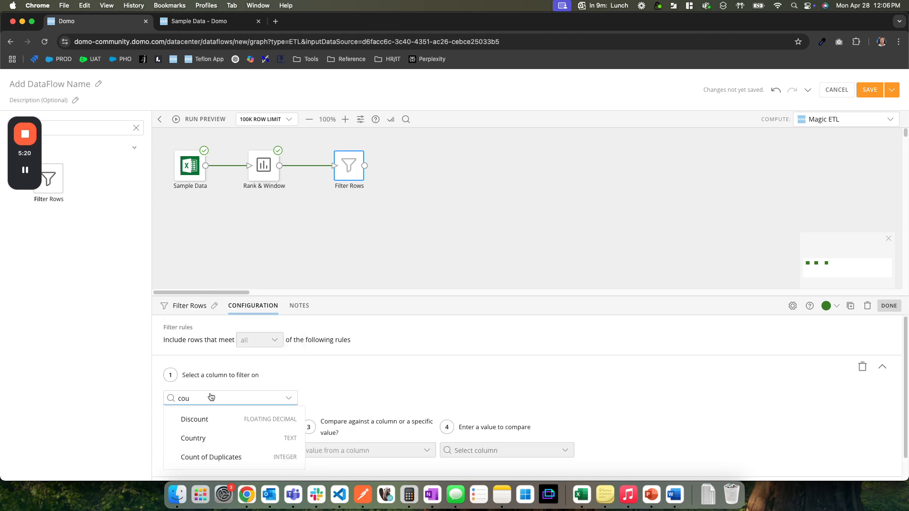
left_click(227, 457)
left_click(225, 449)
left_click(201, 359)
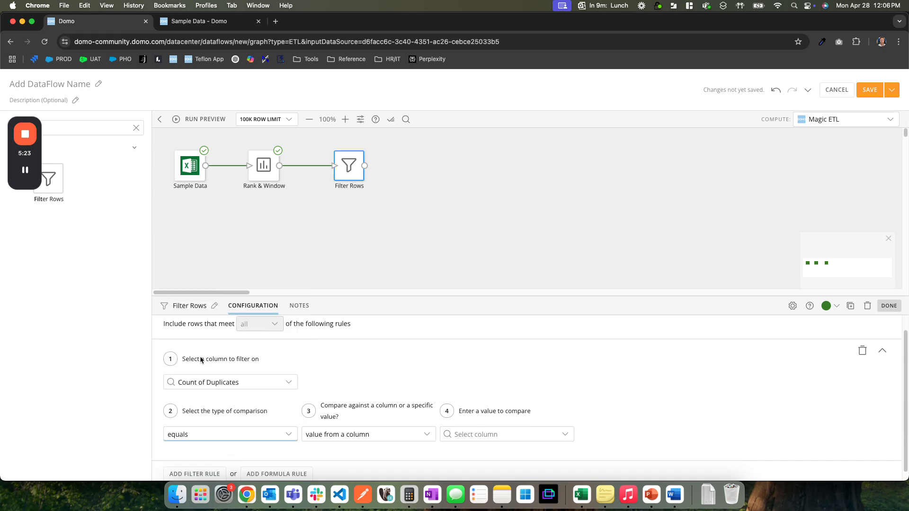
left_click(365, 439)
left_click(350, 412)
left_click(490, 436)
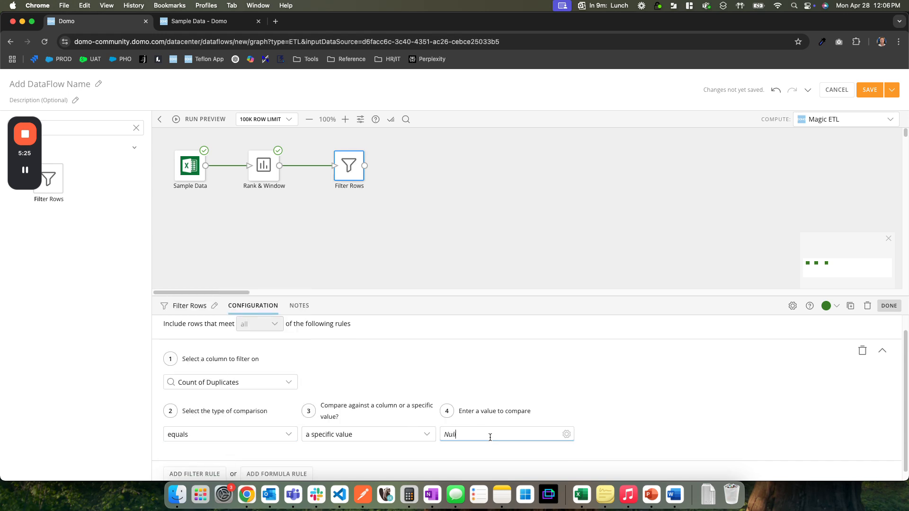
left_click(460, 243)
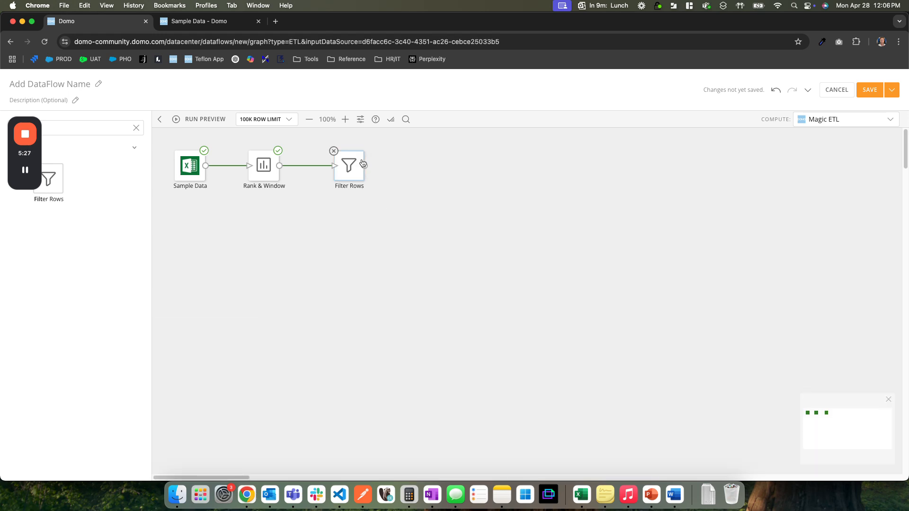
left_click(333, 193)
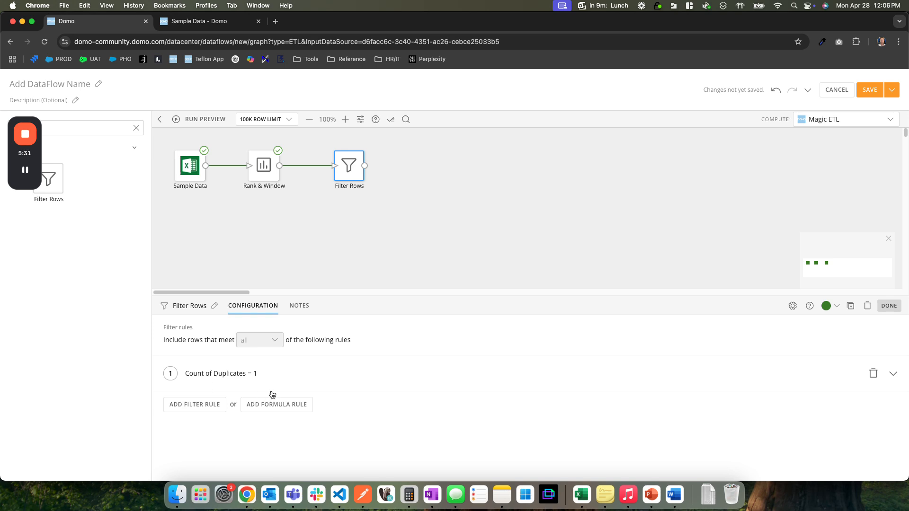
left_click(220, 242)
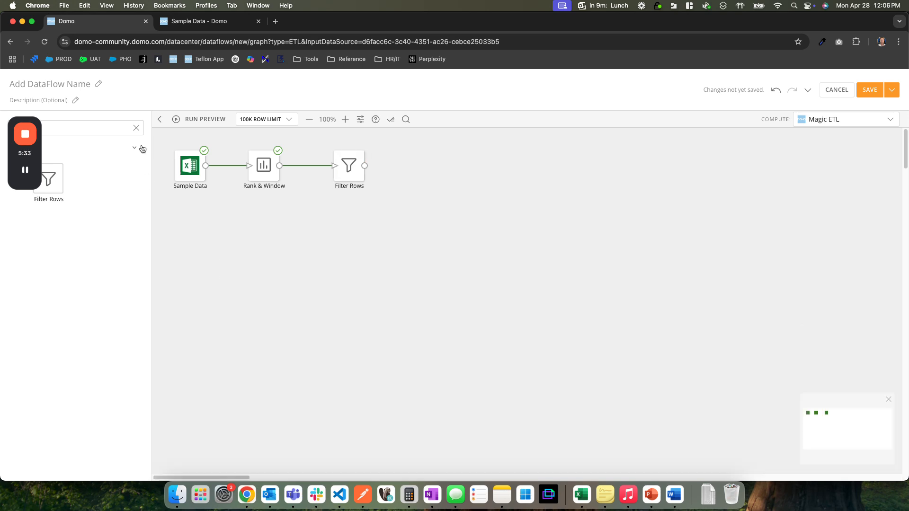
Add an Output DataSet tile to the canvas after Filter Rows and connect Filter Rows to it.
left_click(136, 128)
type("out")
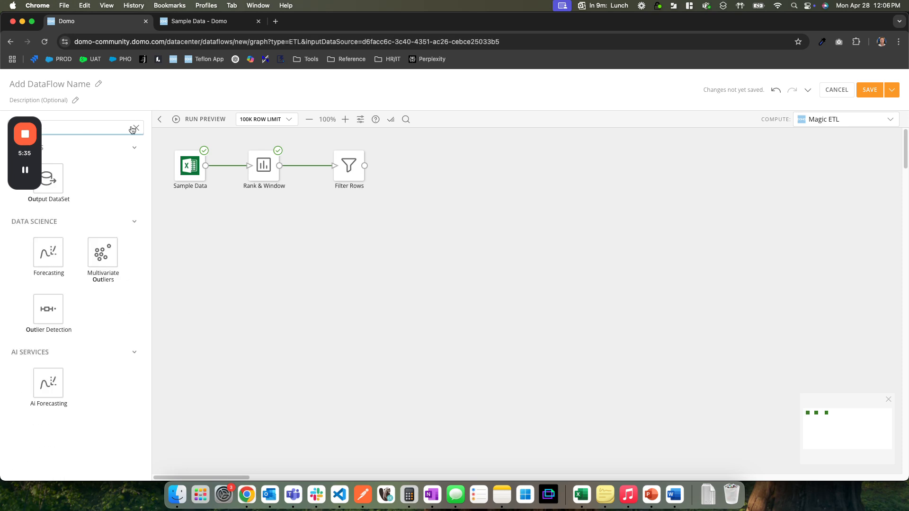
left_click_drag(65, 191, 440, 168)
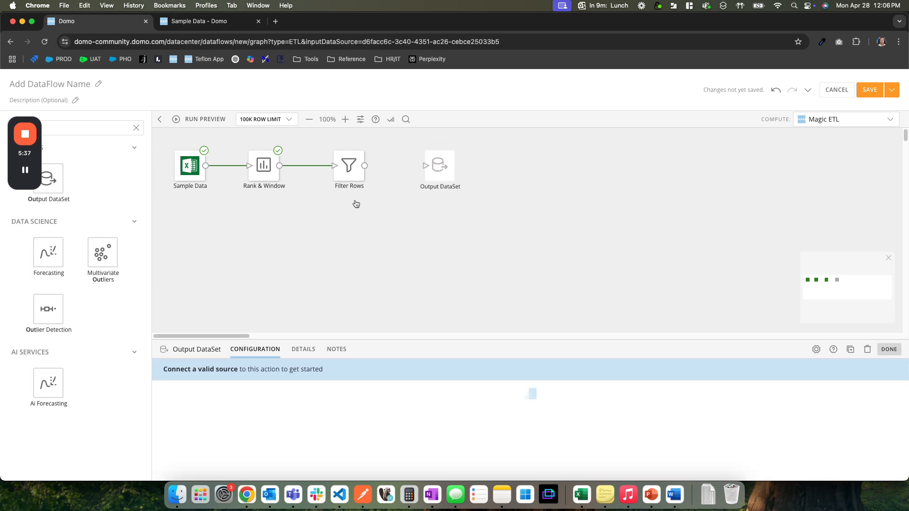
left_click(366, 169)
left_click_drag(366, 169, 438, 166)
Name the output dataset "test" and close its configuration.
left_click(438, 167)
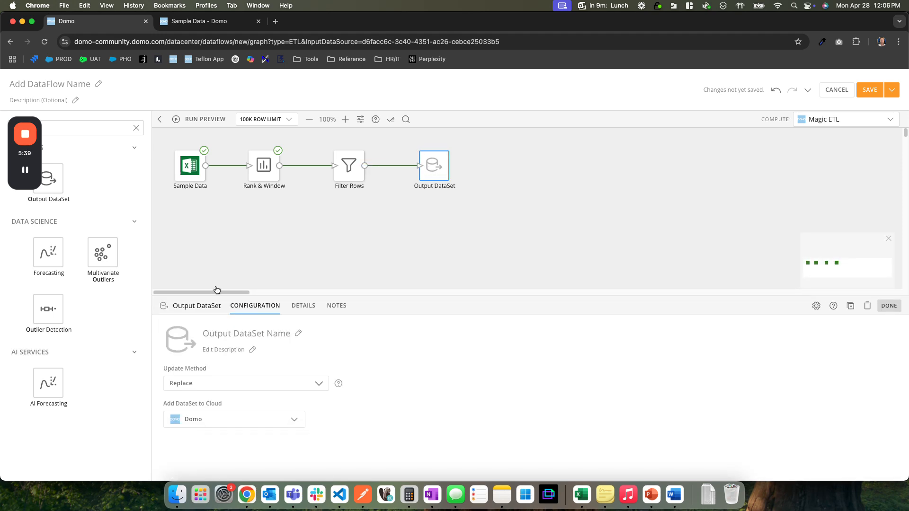
left_click(286, 331)
type("test")
left_click(343, 219)
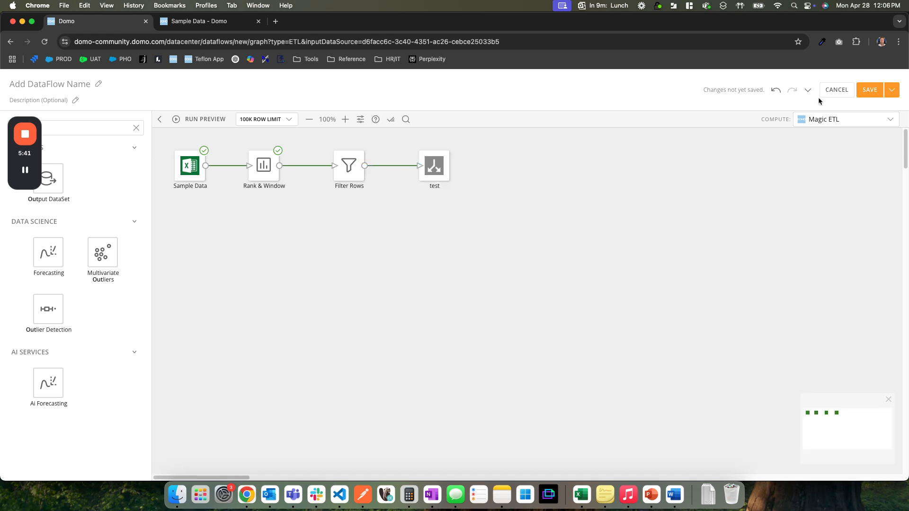
Save and run the dataflow.
left_click(891, 90)
left_click(845, 114)
left_click(653, 374)
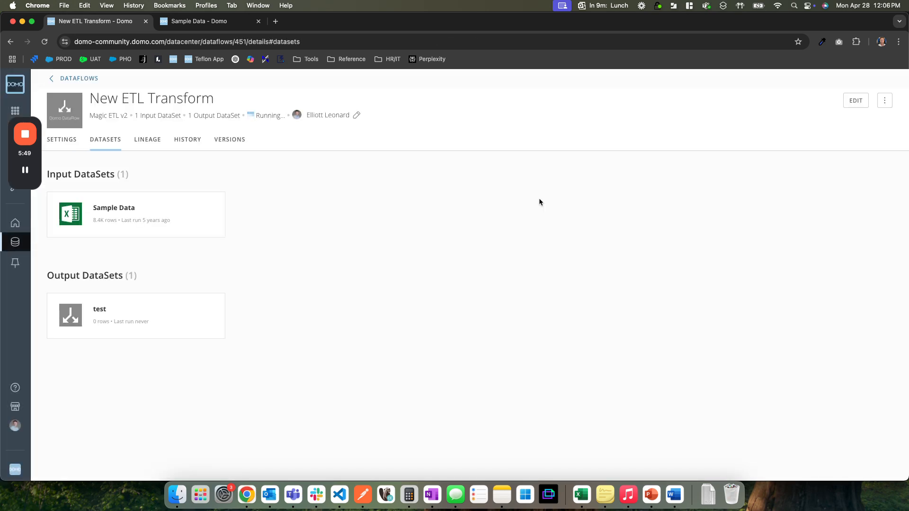
Clear the column search in the Sample Data tab and return to the dataflow's DataSets page.
left_click(199, 21)
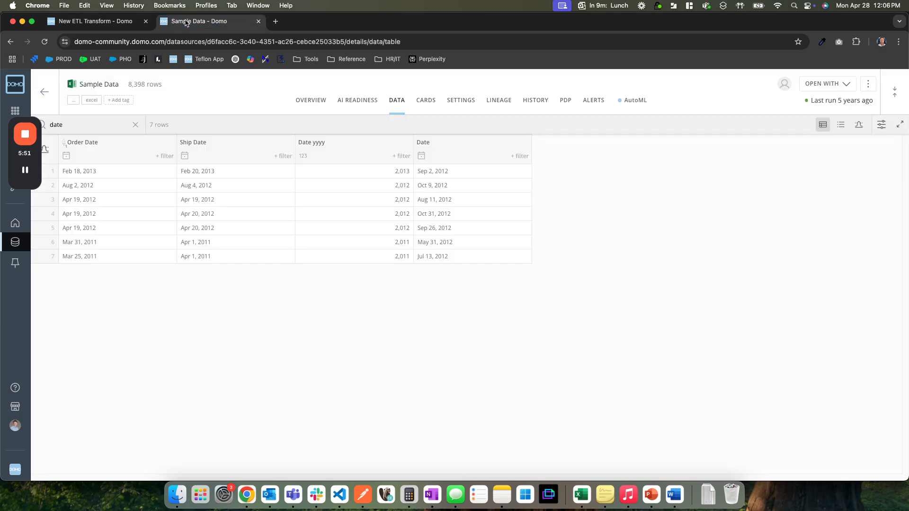
left_click(133, 125)
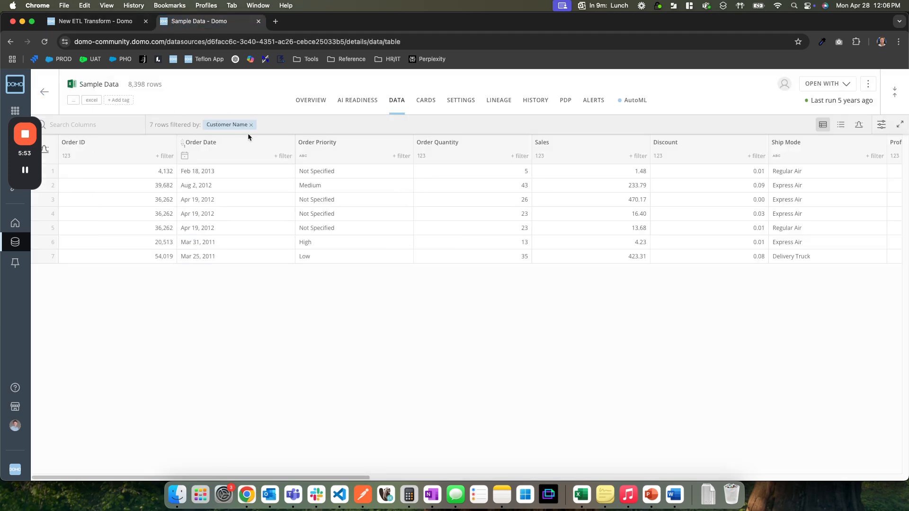
left_click(85, 21)
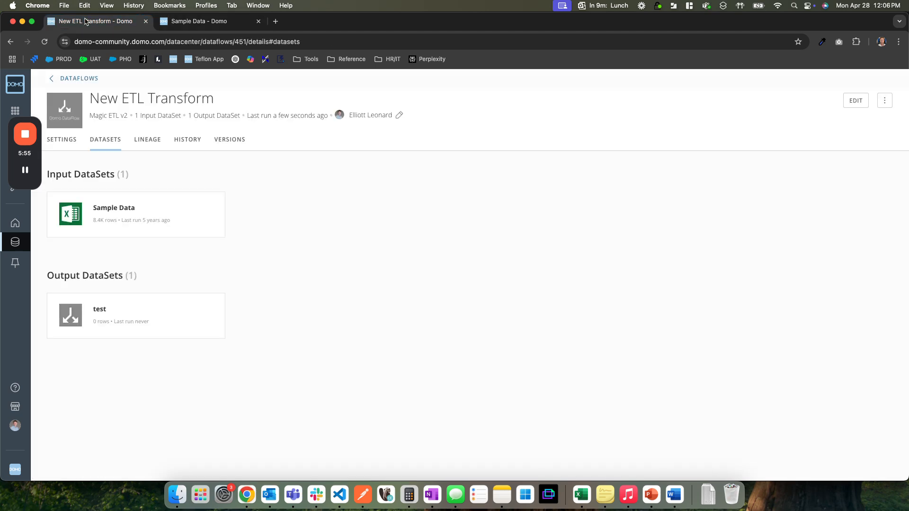
Open the output dataset test's data table and examine the Customer Name column for repeated customers.
left_click(155, 322)
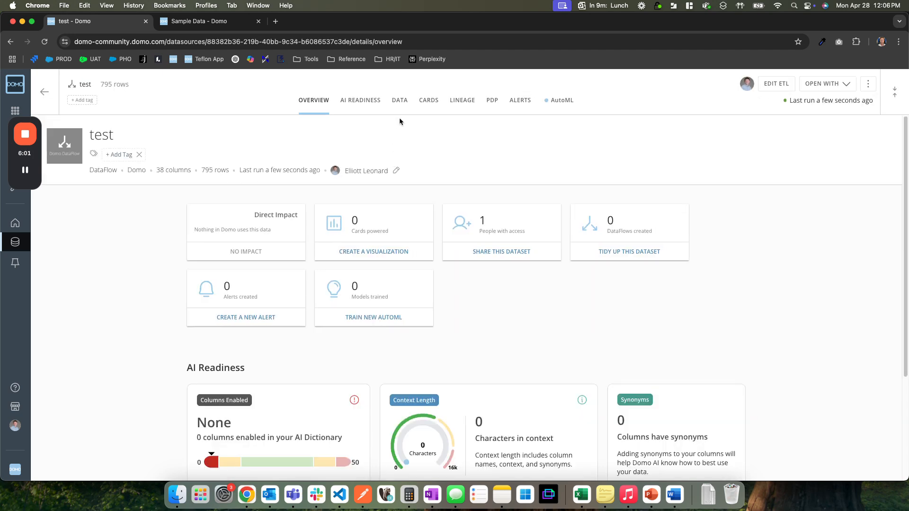
left_click(399, 101)
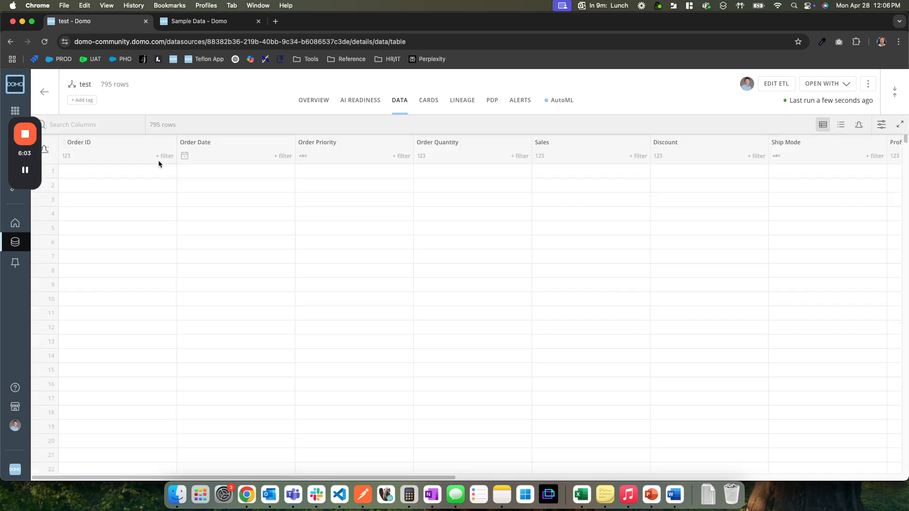
scroll(496, 268, "right", 10)
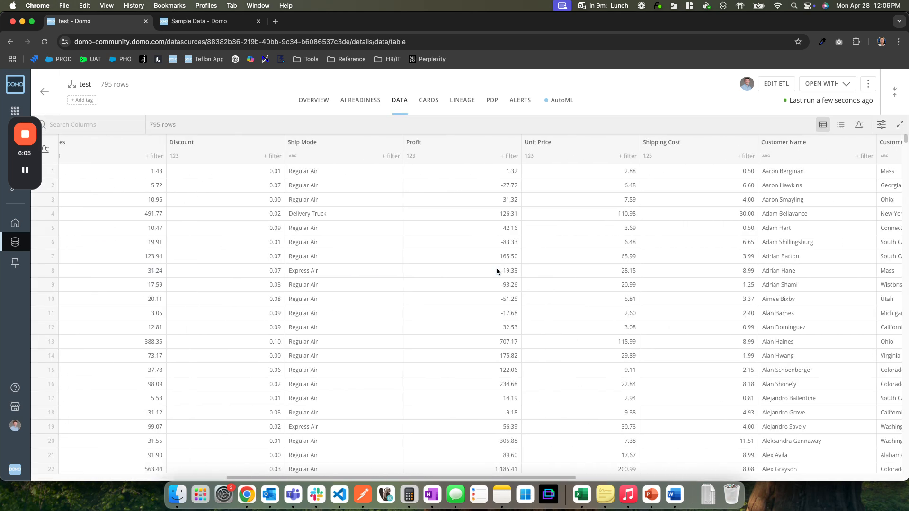
scroll(496, 268, "right", 4)
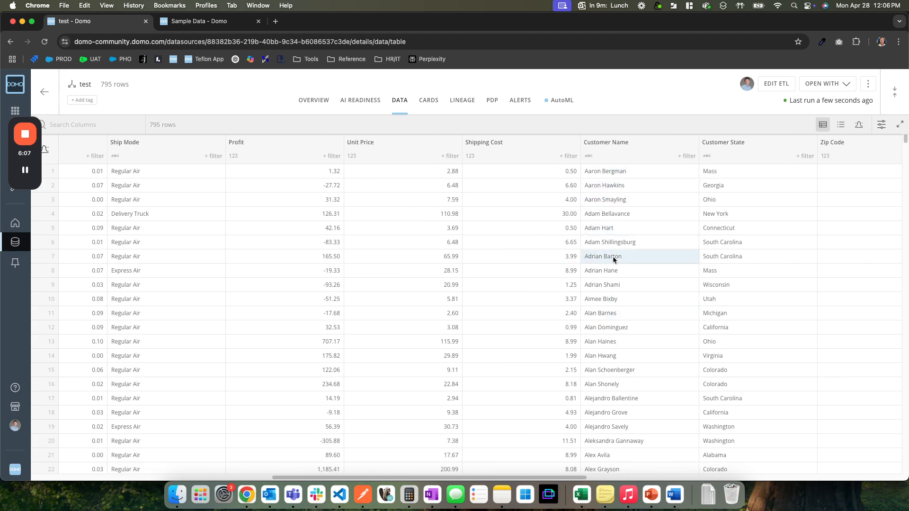
scroll(614, 179, "left", 14)
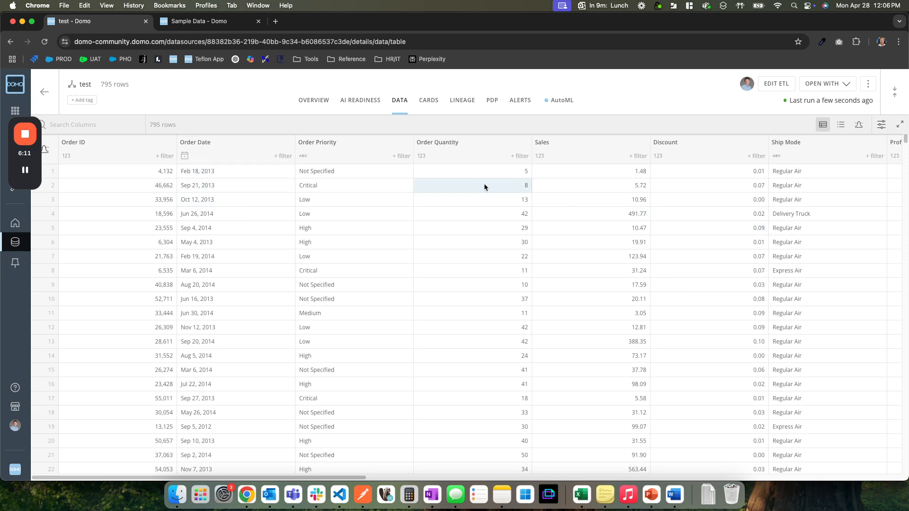
Leave the output data table and open the dataflow for editing in Magic ETL.
left_click(8, 43)
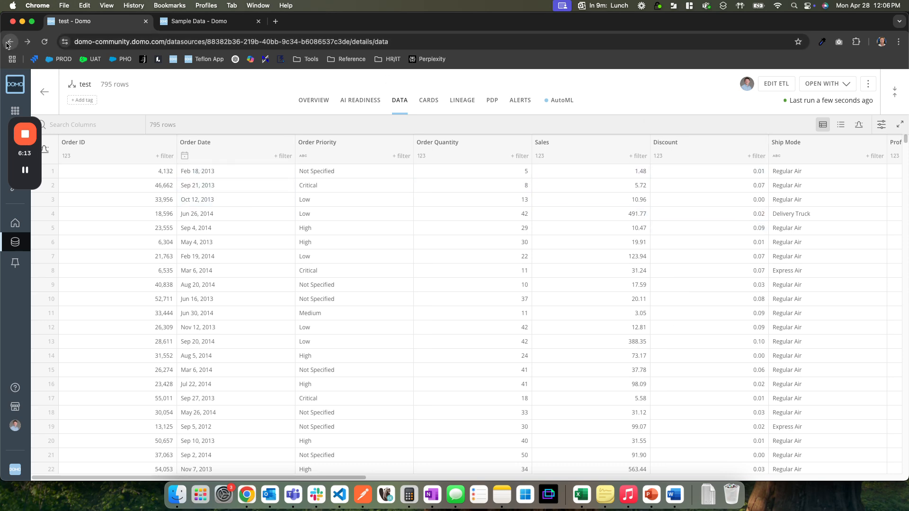
left_click(7, 43)
left_click(784, 85)
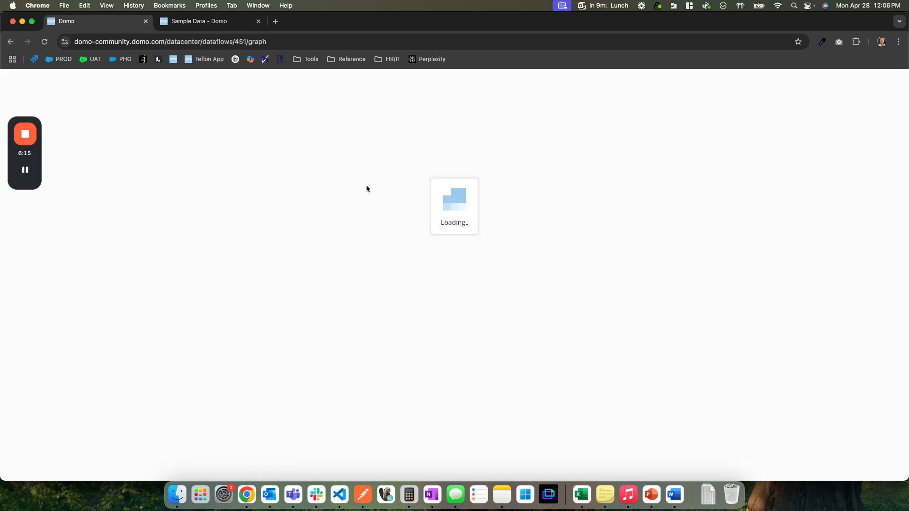